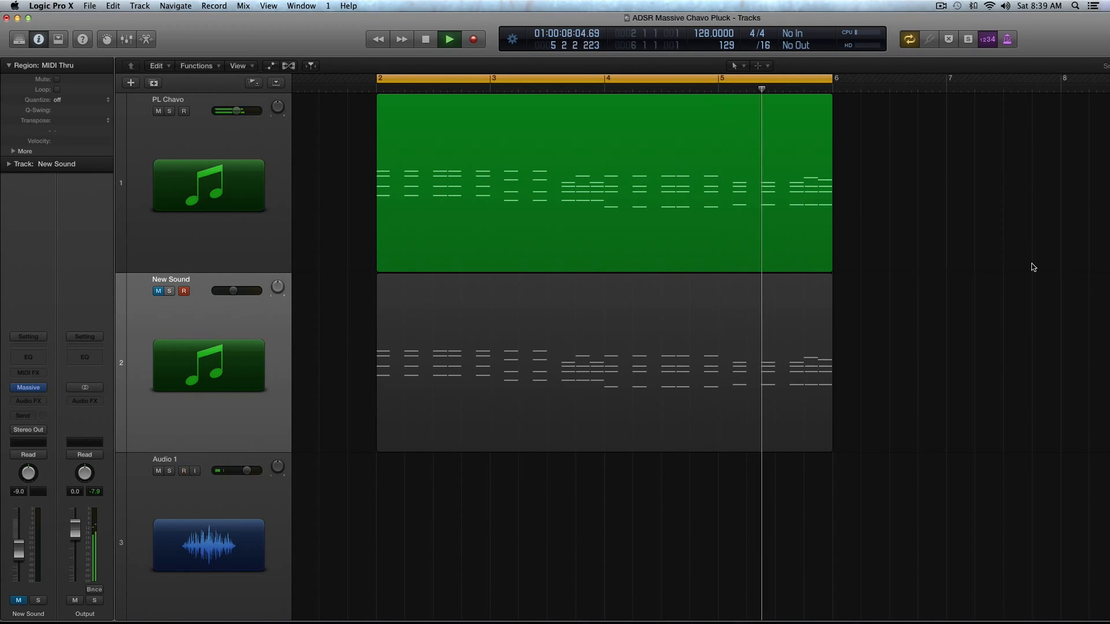
Stop playback and select the New Sound track.
{"action": "key", "text": "space"}
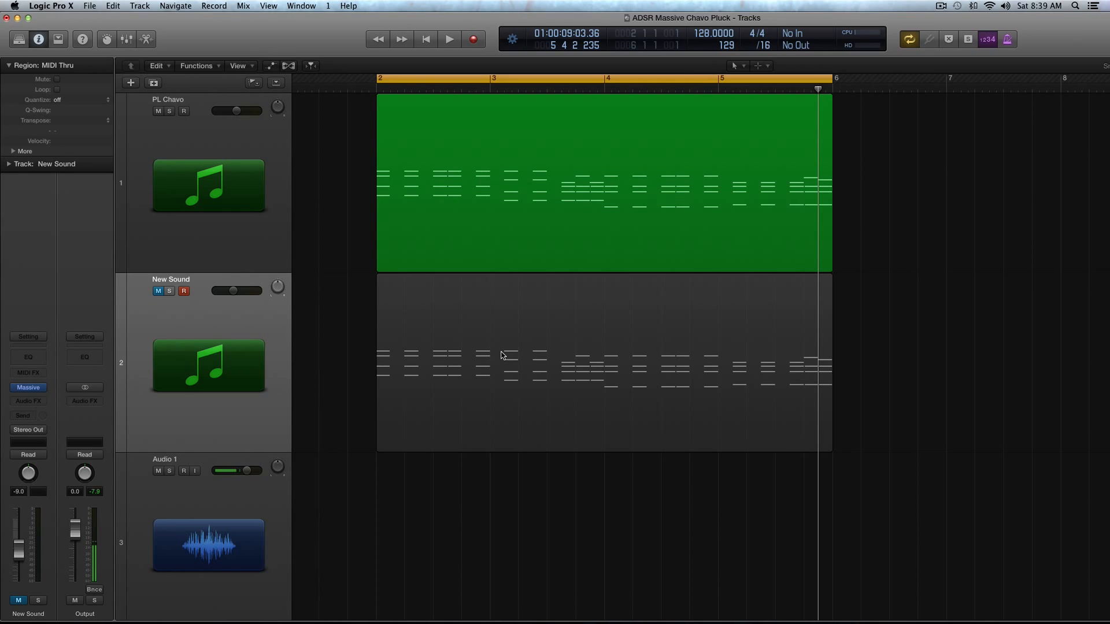
{"action": "left_click", "coordinate": [210, 237]}
{"action": "left_click", "coordinate": [157, 325]}
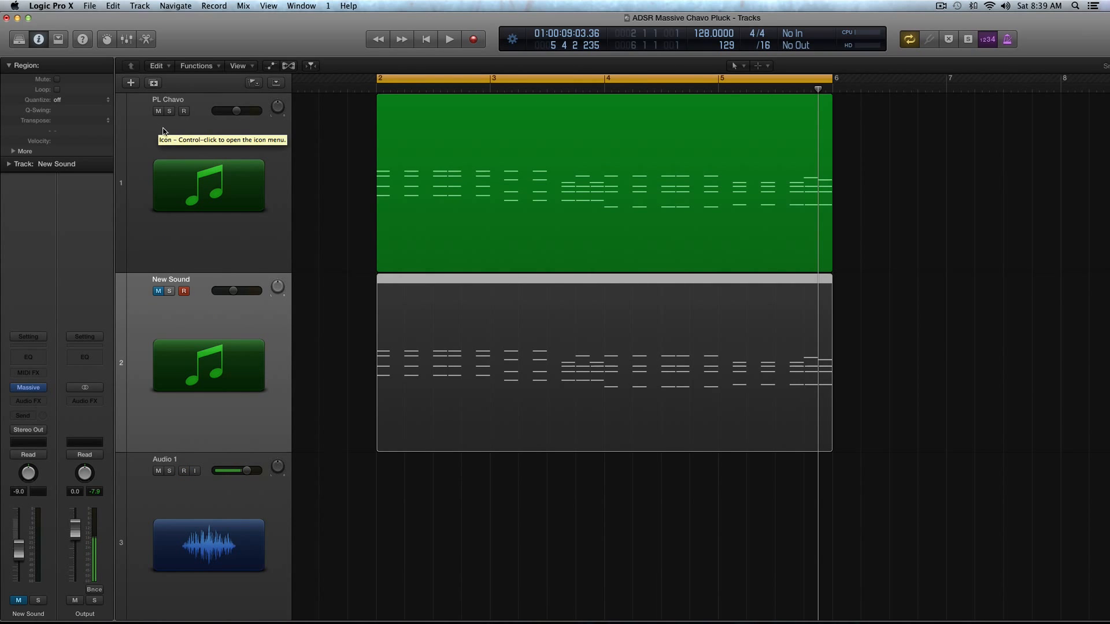
{"action": "left_click", "coordinate": [157, 124]}
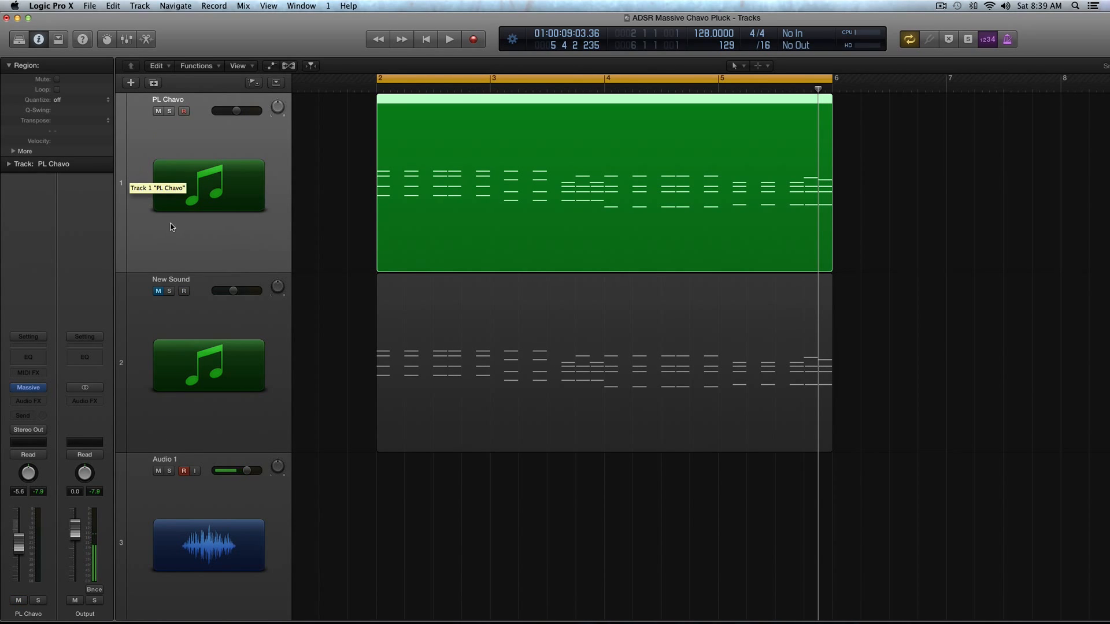
{"action": "left_click", "coordinate": [197, 310]}
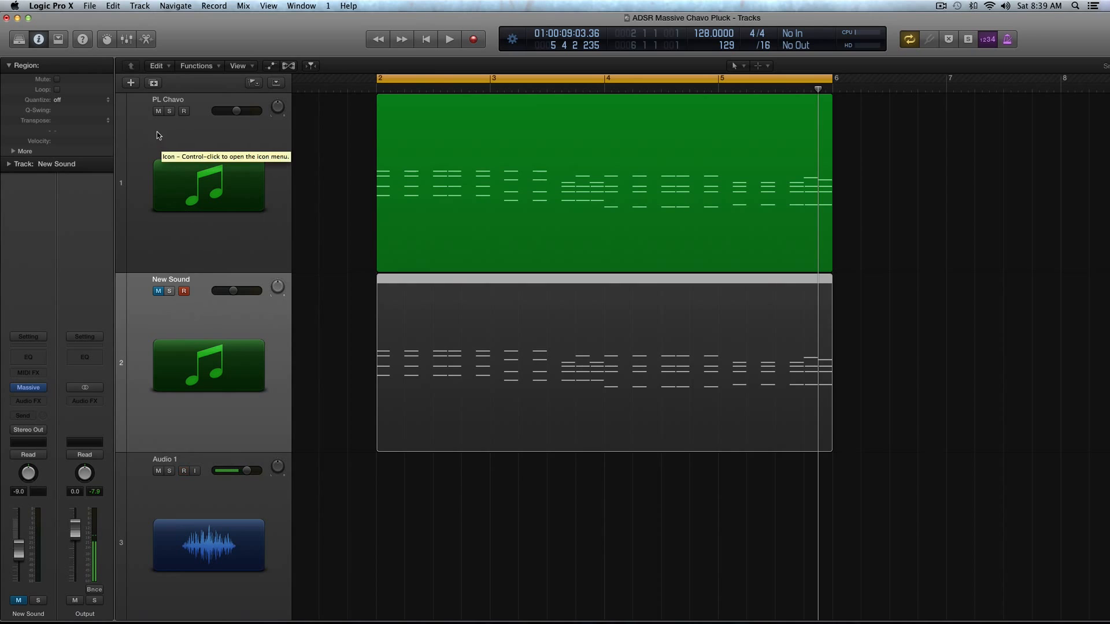
{"action": "left_click", "coordinate": [159, 135]}
{"action": "left_click", "coordinate": [170, 304]}
Mute the PL Chavo track, unmute the New Sound track, and briefly audition it.
{"action": "left_click", "coordinate": [159, 111]}
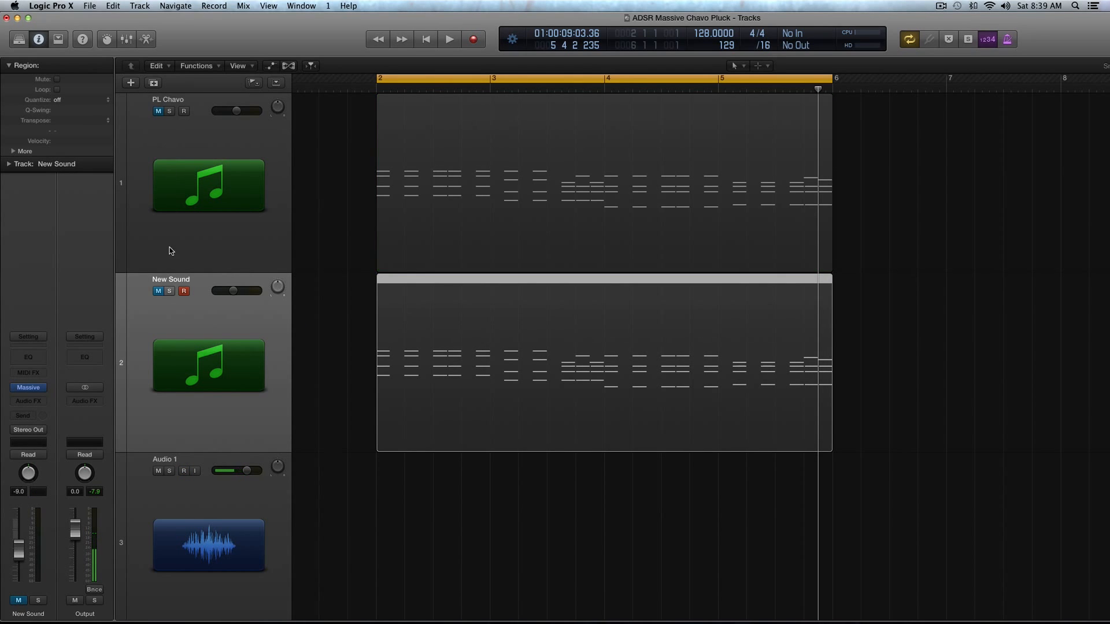
{"action": "left_click", "coordinate": [157, 293]}
{"action": "key", "text": "space"}
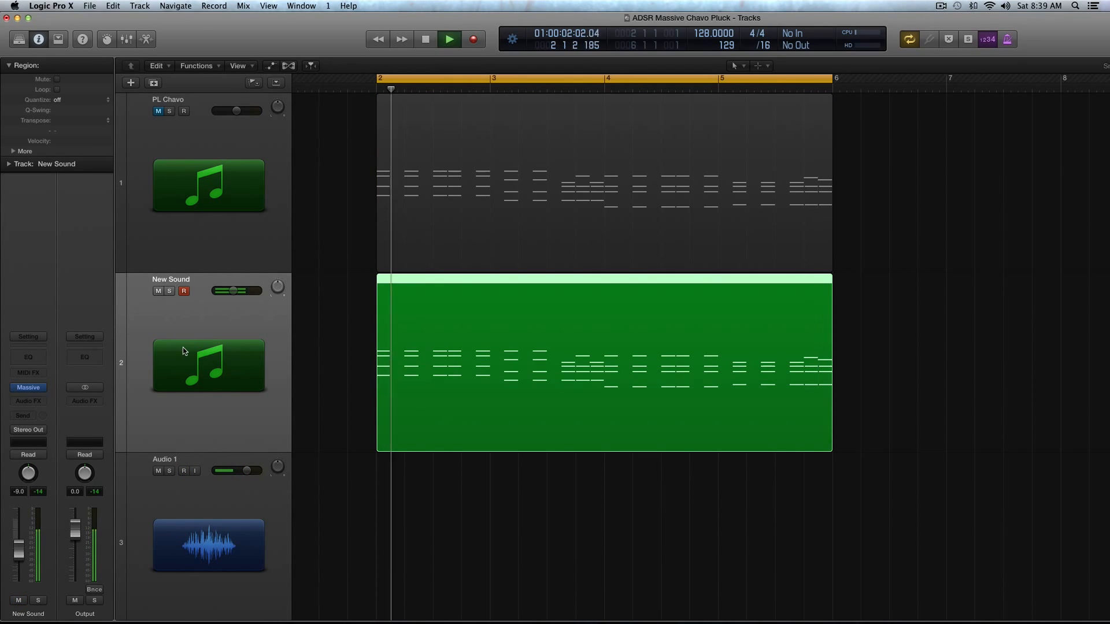
{"action": "key", "text": "space"}
Open Massive on the New Sound track and set oscillator 1 to the Pulse-Saw PWM wavetable, auditioning the result.
{"action": "left_click", "coordinate": [27, 388]}
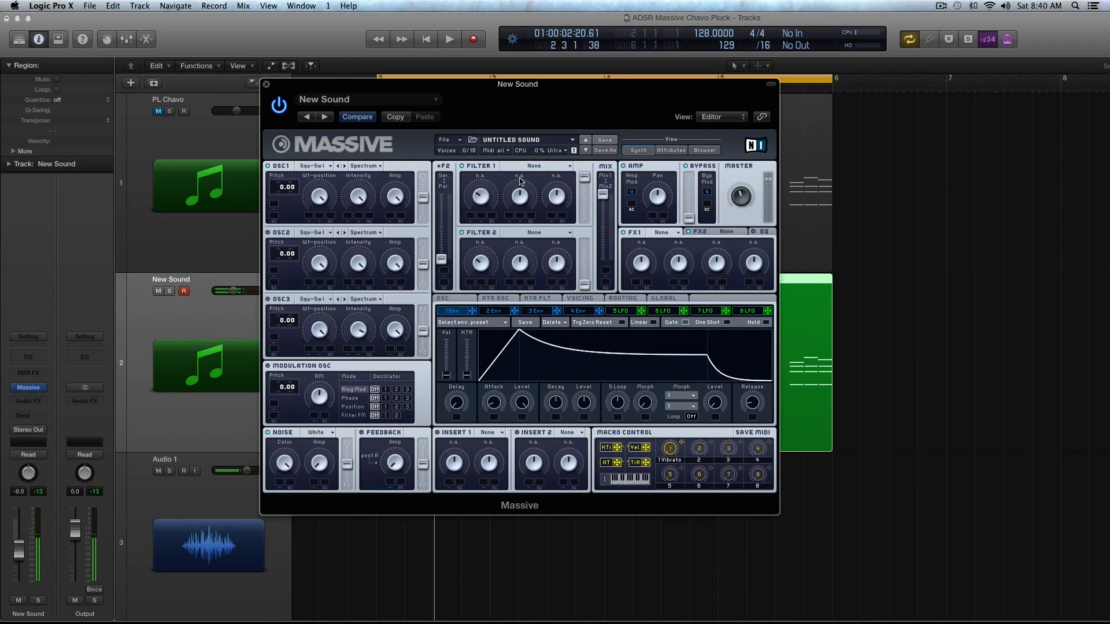
{"action": "left_click", "coordinate": [326, 167]}
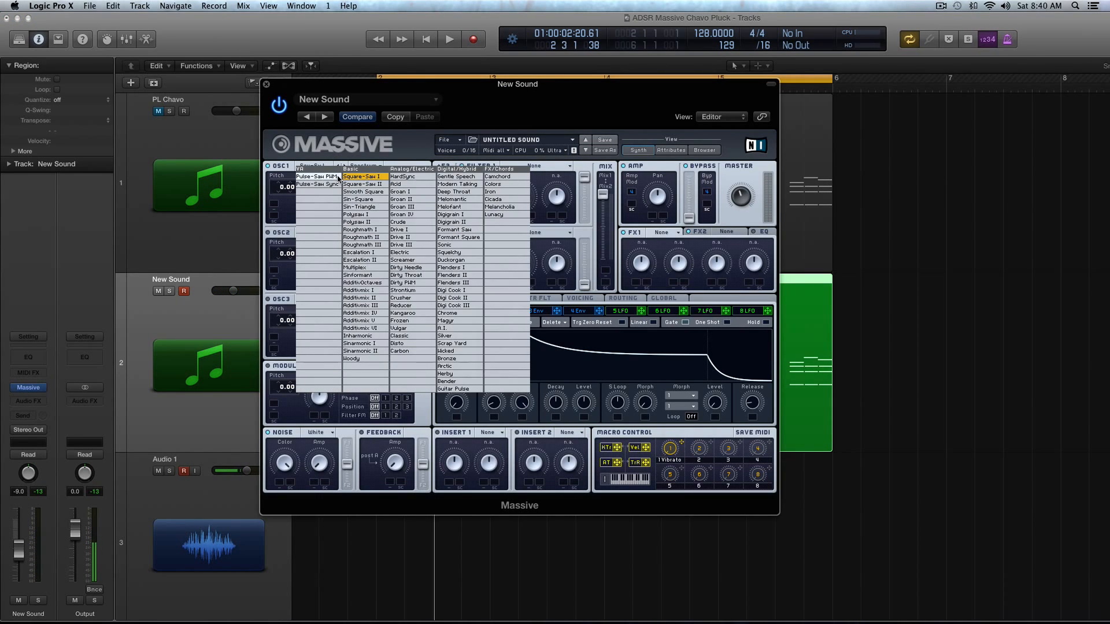
{"action": "left_click", "coordinate": [338, 178]}
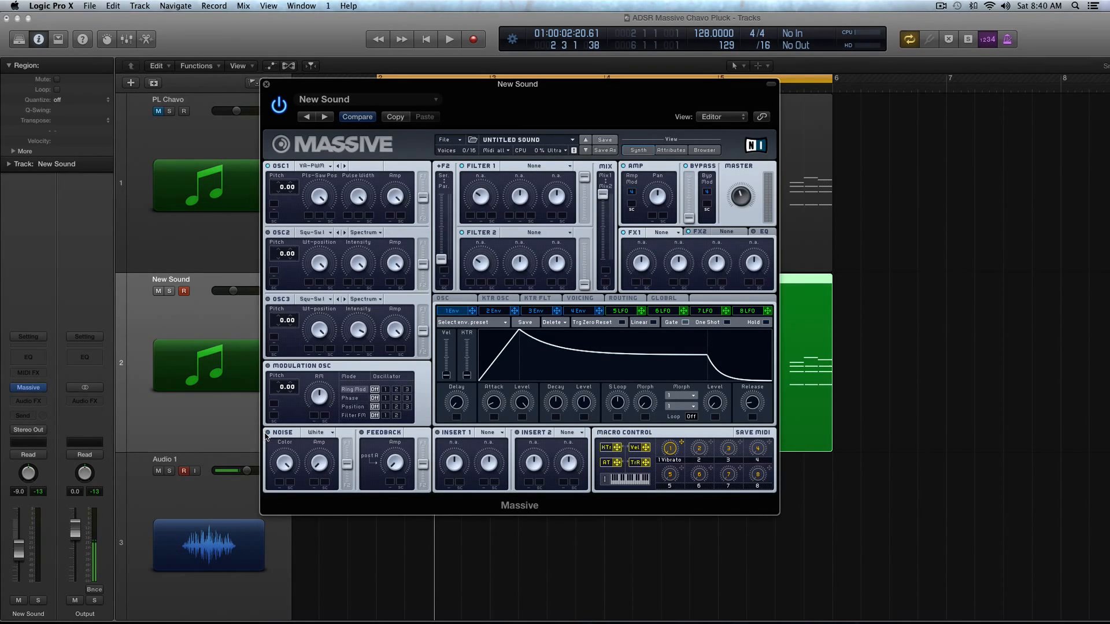
{"action": "key", "text": "space"}
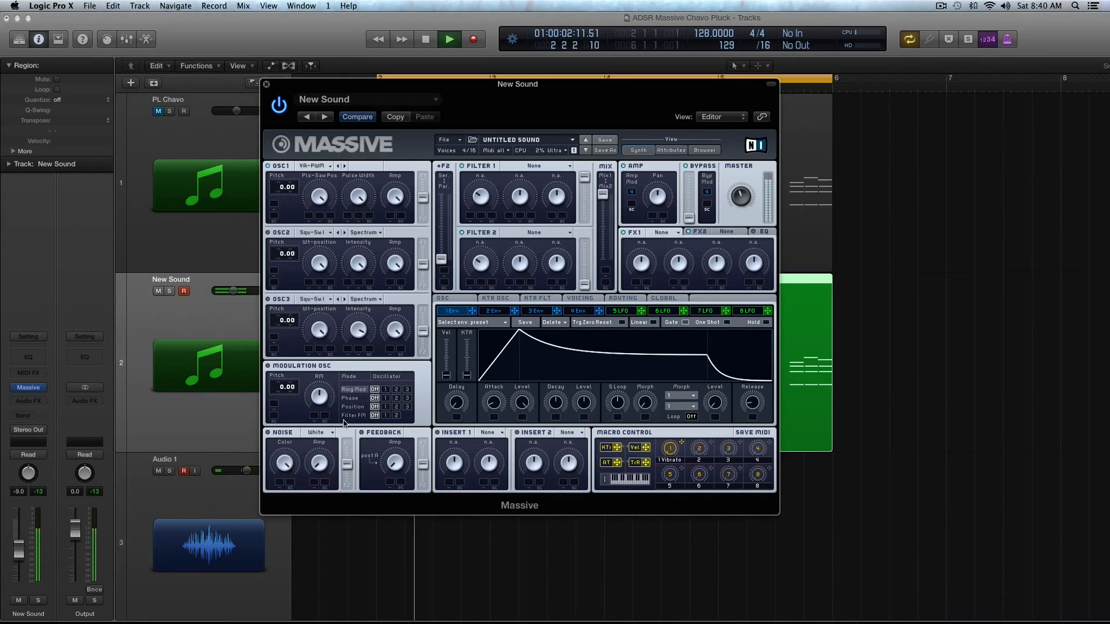
{"action": "key", "text": "space"}
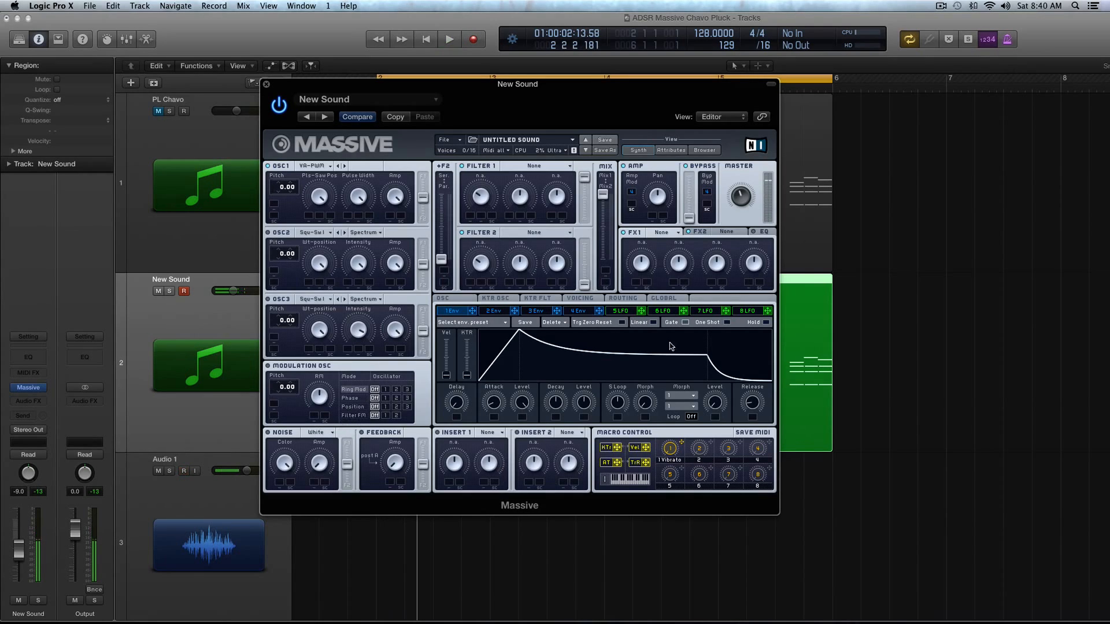
Load Sample & Hold into Insert 1 and raise its Pitch while auditioning the sound.
{"action": "left_click", "coordinate": [486, 433]}
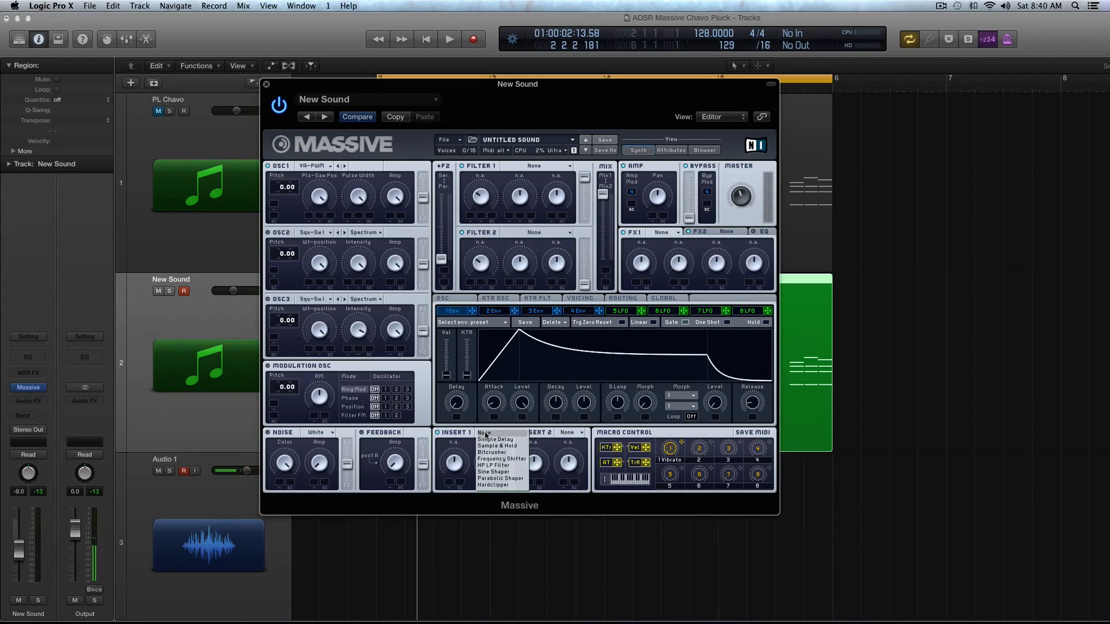
{"action": "left_click", "coordinate": [520, 446]}
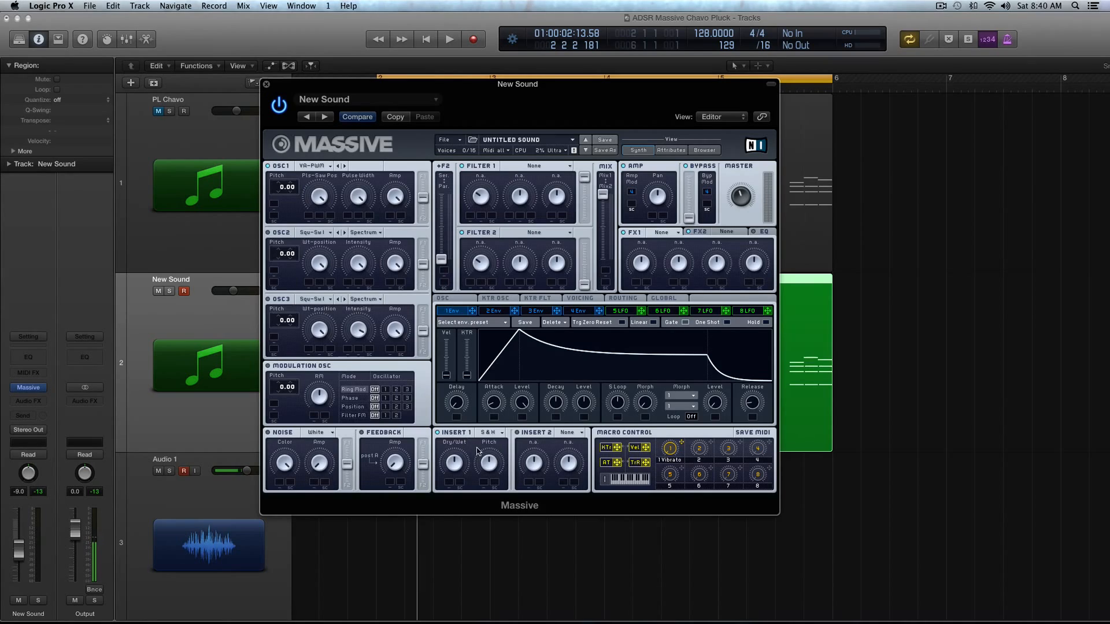
{"action": "key", "text": "space"}
{"action": "key", "text": "space"}
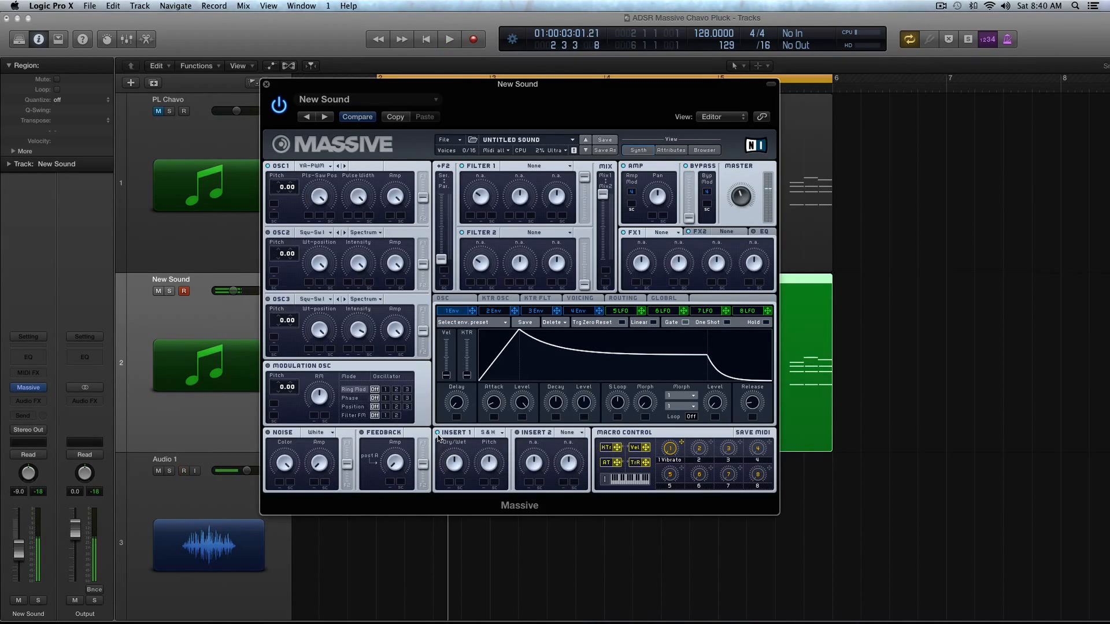
{"action": "key", "text": "space"}
{"action": "key", "text": "space"}
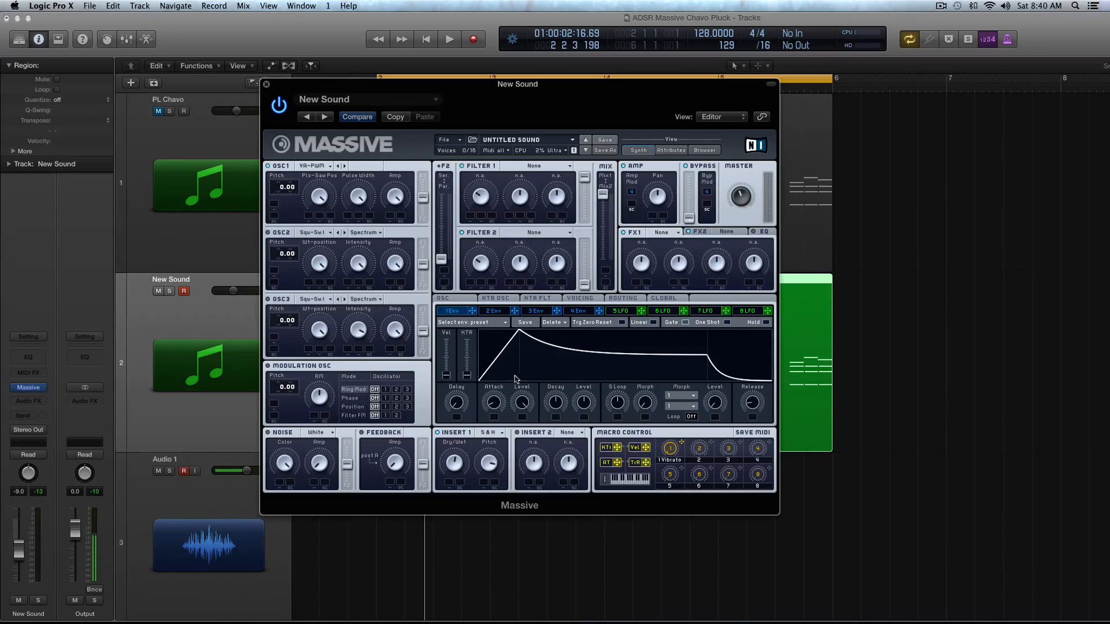
Set Filter 1 to Scream with low Scream and Resonance amounts, and audition the sound.
{"action": "left_click", "coordinate": [528, 168]}
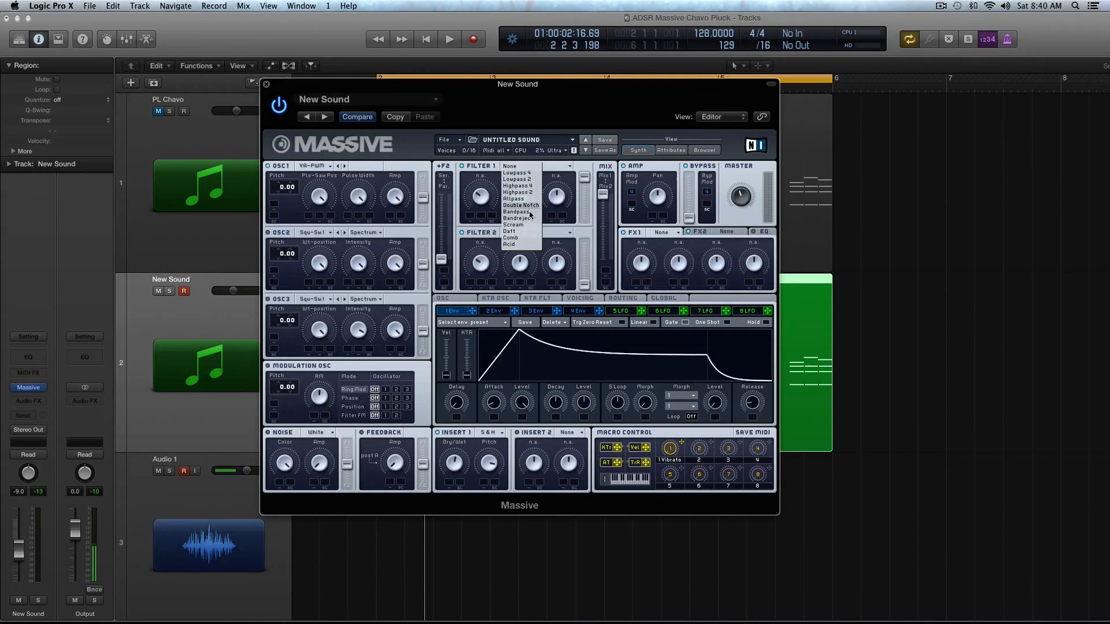
{"action": "left_click", "coordinate": [529, 173]}
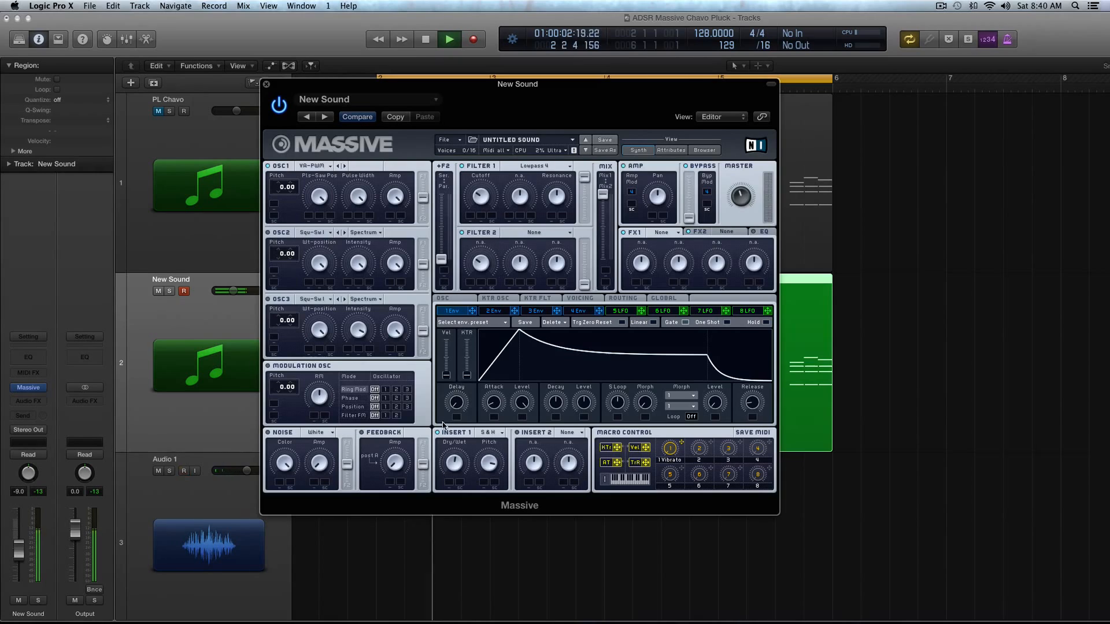
{"action": "left_click", "coordinate": [534, 169]}
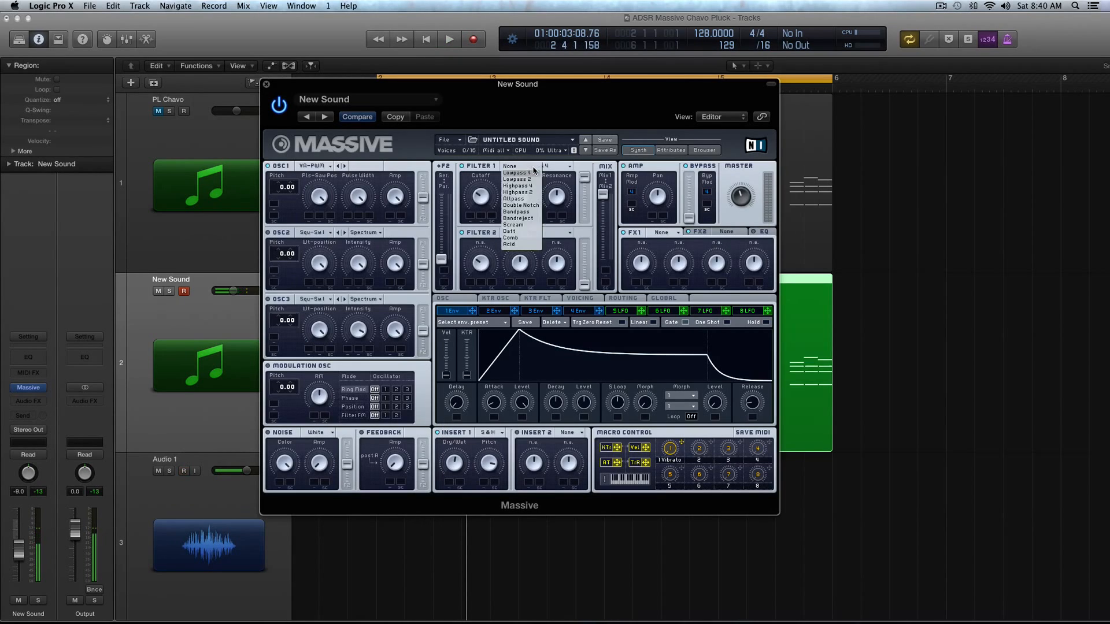
{"action": "left_click", "coordinate": [535, 225]}
{"action": "key", "text": "space"}
{"action": "key", "text": "space"}
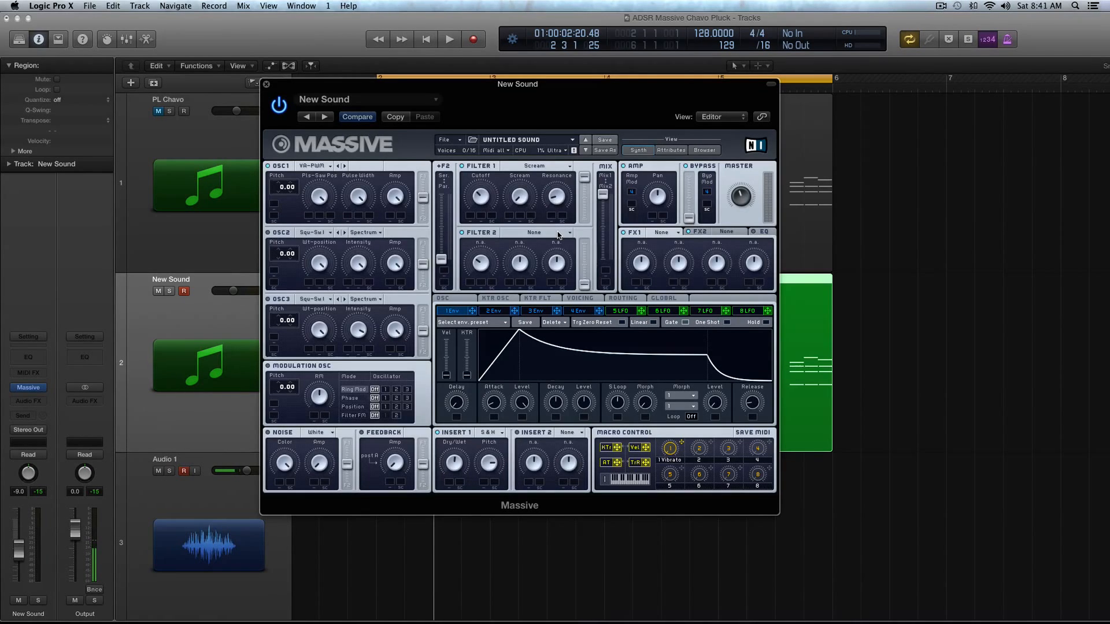
{"action": "key", "text": "space"}
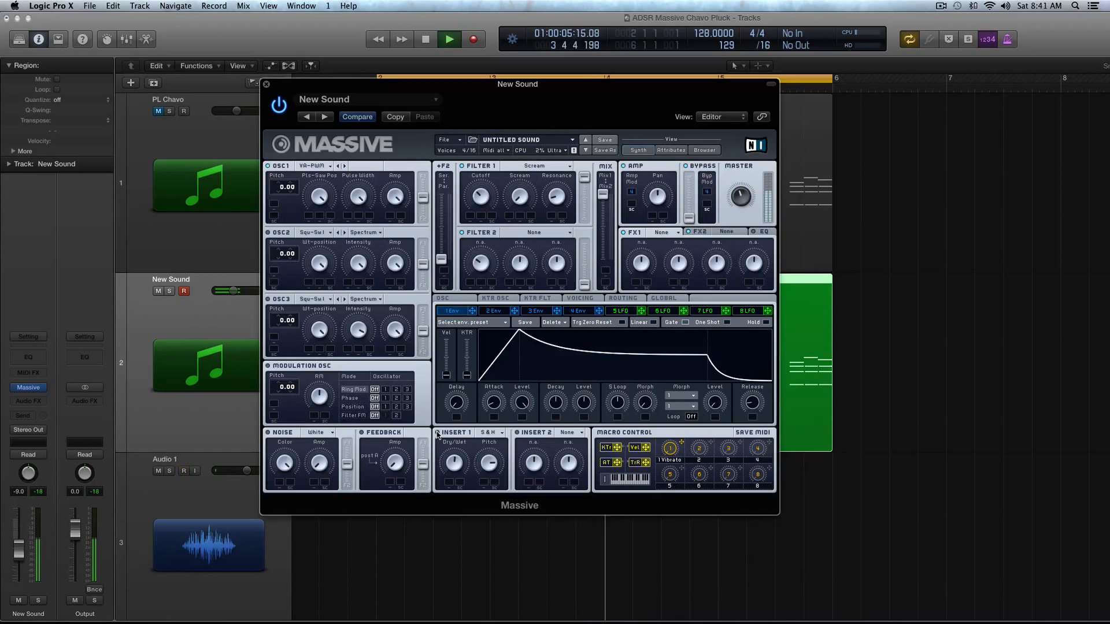
{"action": "key", "text": "space"}
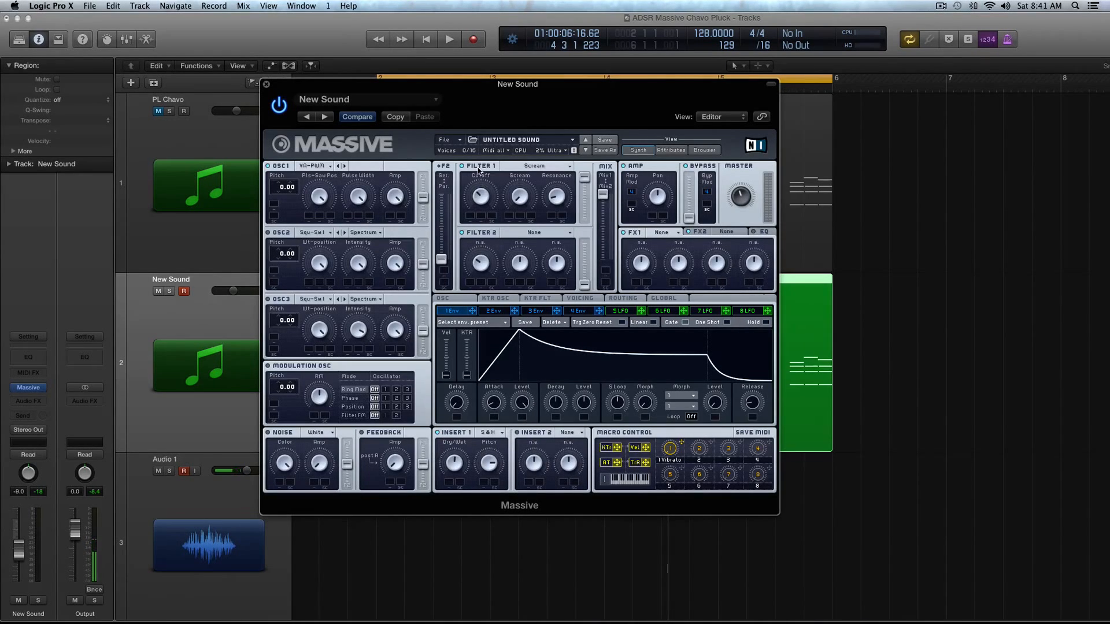
Set the voicing to 2 unisono voices and enable Pan Position spread, placing its amount slightly on the inverted side of Mono.
{"action": "left_click", "coordinate": [580, 299]}
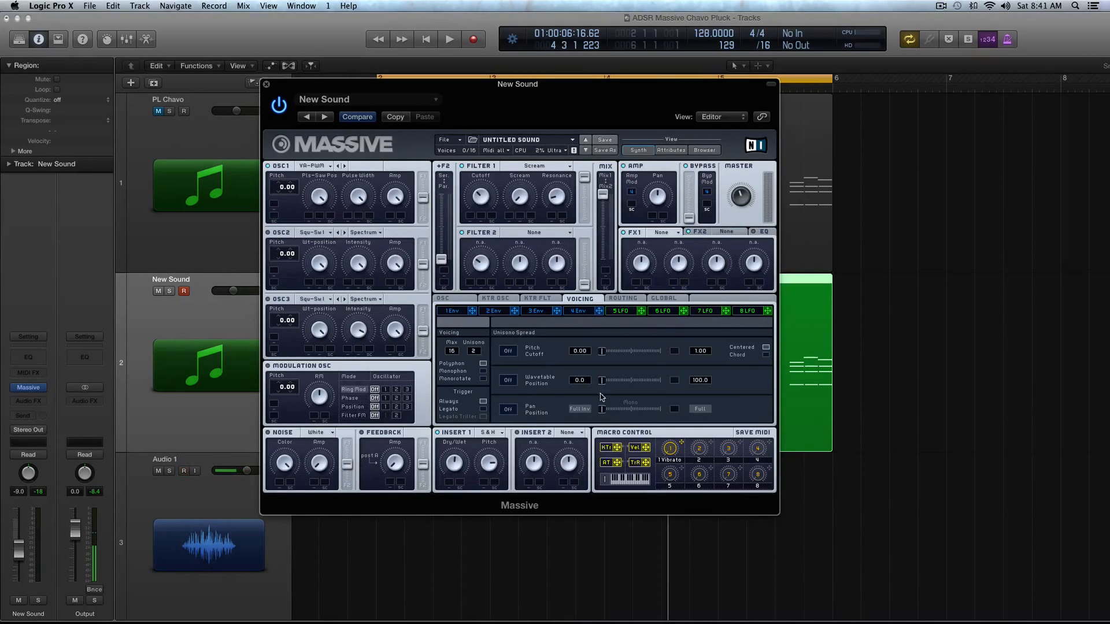
{"action": "left_click", "coordinate": [508, 409]}
{"action": "left_click_drag", "start_coordinate": [603, 411], "coordinate": [622, 416]}
{"action": "left_click_drag", "start_coordinate": [625, 412], "coordinate": [620, 413]}
{"action": "key", "text": "space"}
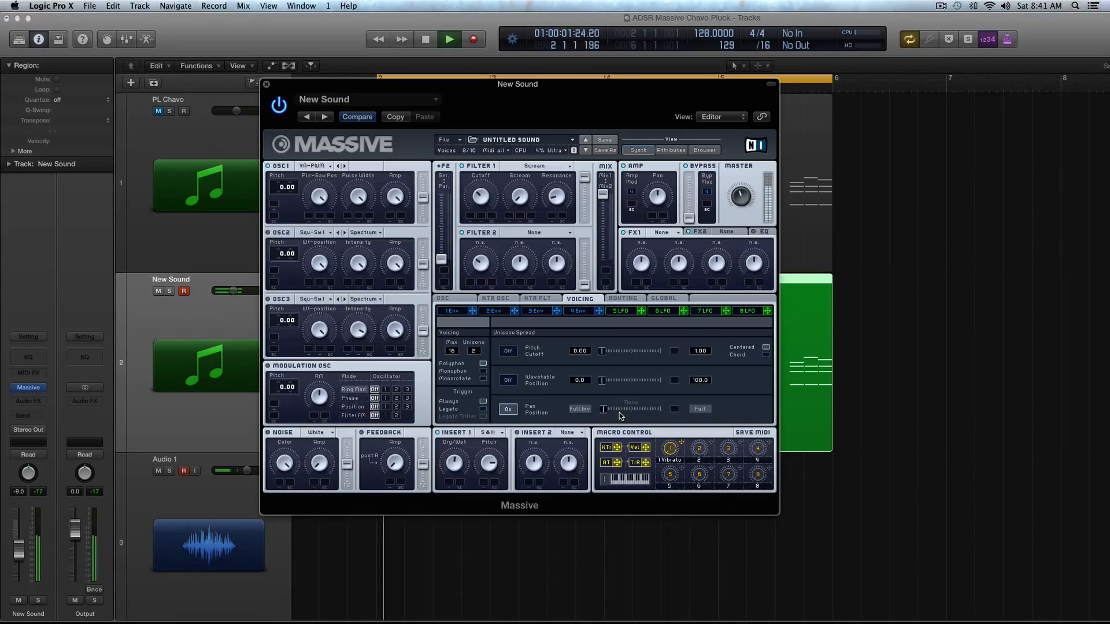
{"action": "left_click_drag", "start_coordinate": [618, 411], "coordinate": [627, 410]}
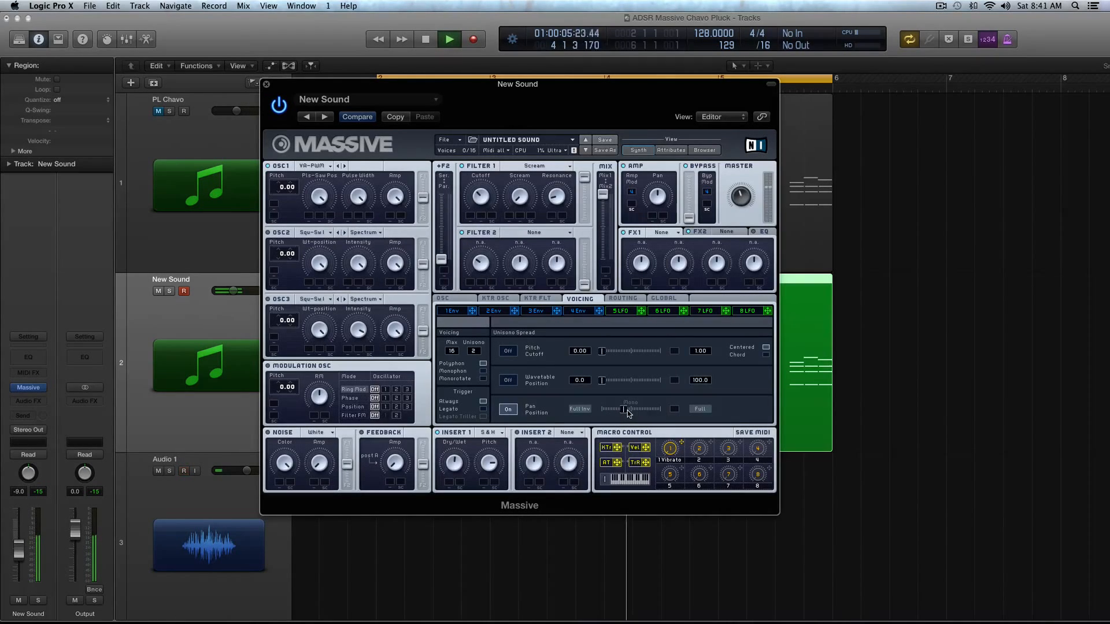
{"action": "key", "text": "space"}
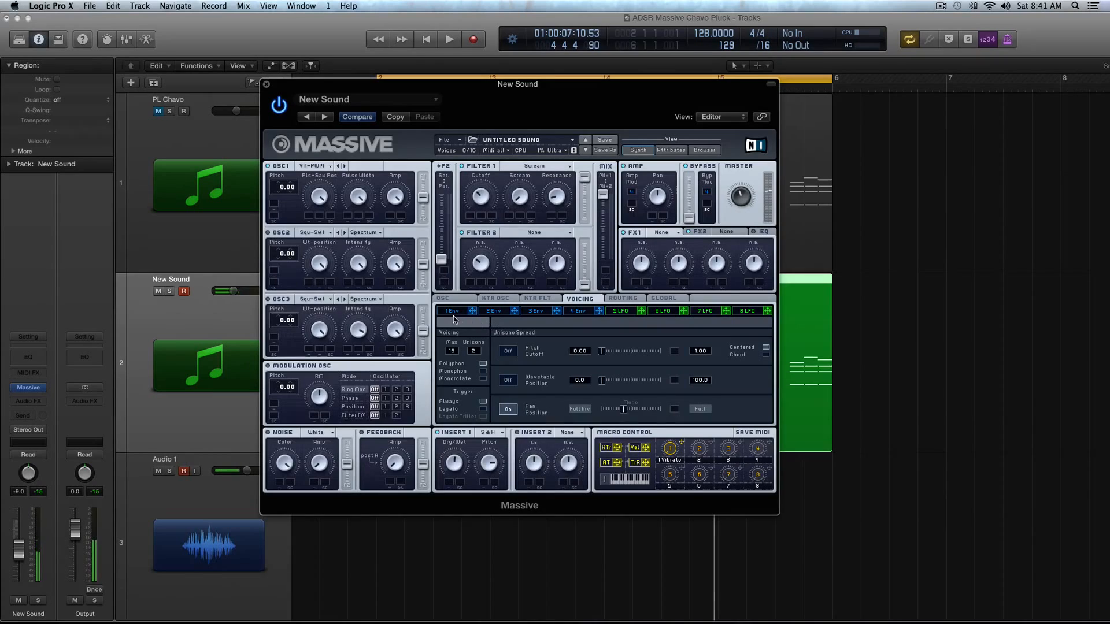
Shape envelope 1 with a minimal attack, a very short decay and a decay level of zero.
{"action": "left_click", "coordinate": [454, 314]}
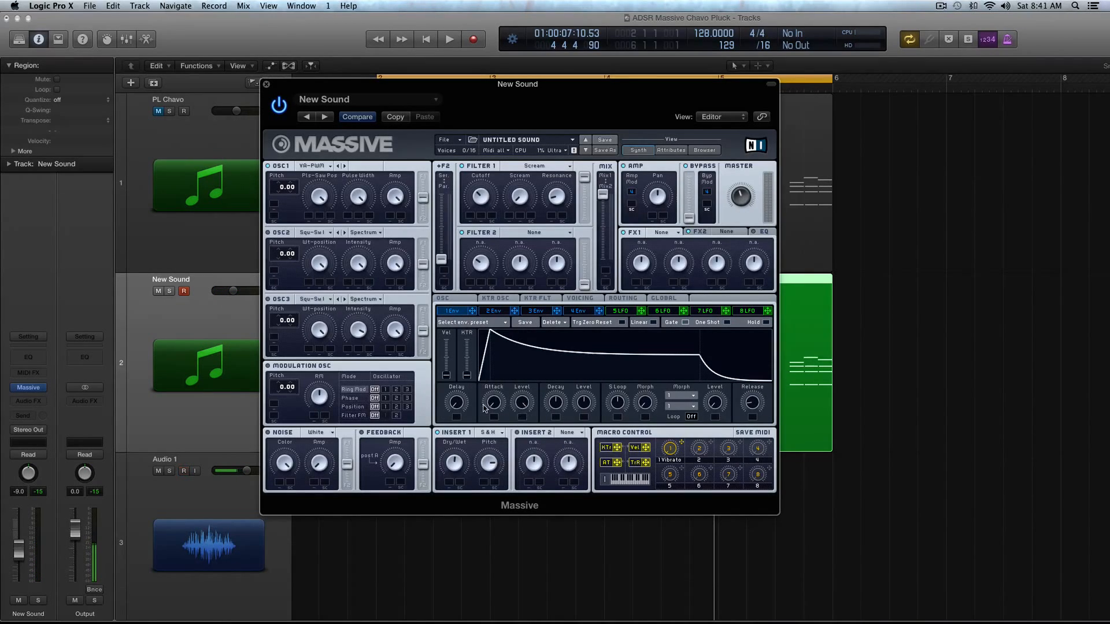
{"action": "left_click_drag", "start_coordinate": [556, 401], "coordinate": [560, 496]}
{"action": "left_click_drag", "start_coordinate": [583, 404], "coordinate": [584, 460]}
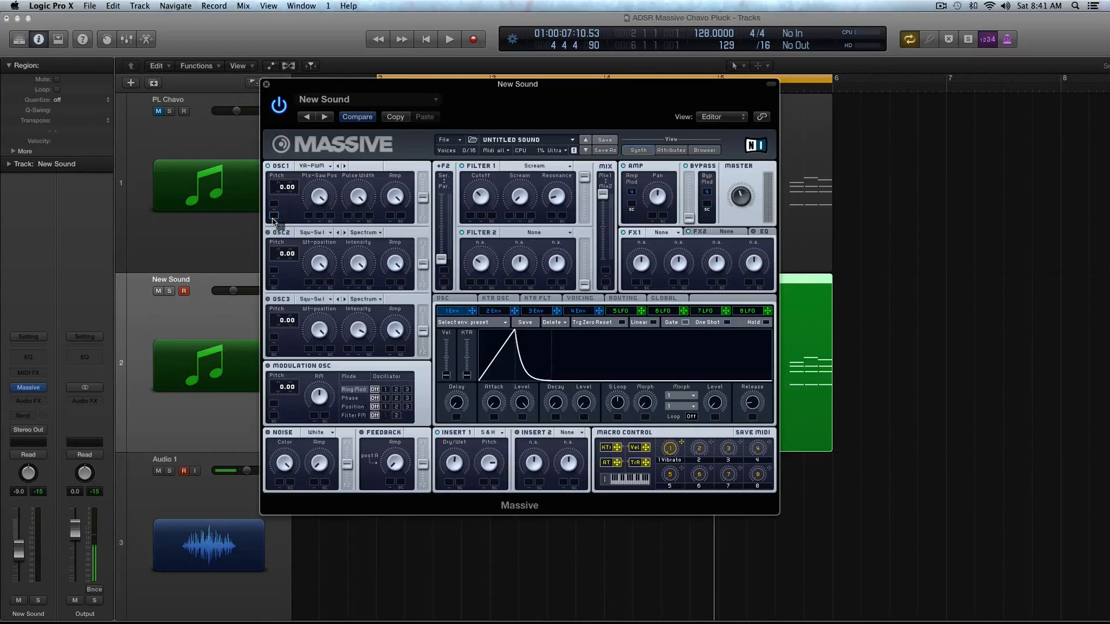
Modulate oscillator 1's pitch with envelope 1 by 36.00, fine-tune the envelope's decay, and audition the sound.
{"action": "left_click_drag", "start_coordinate": [274, 219], "coordinate": [283, 182]}
{"action": "mouse_move", "coordinate": [559, 403]}
{"action": "left_mouse_down"}
{"action": "mouse_move", "coordinate": [559, 382]}
{"action": "mouse_move", "coordinate": [560, 404]}
{"action": "left_mouse_up"}
{"action": "key", "text": "space"}
{"action": "key", "text": "space"}
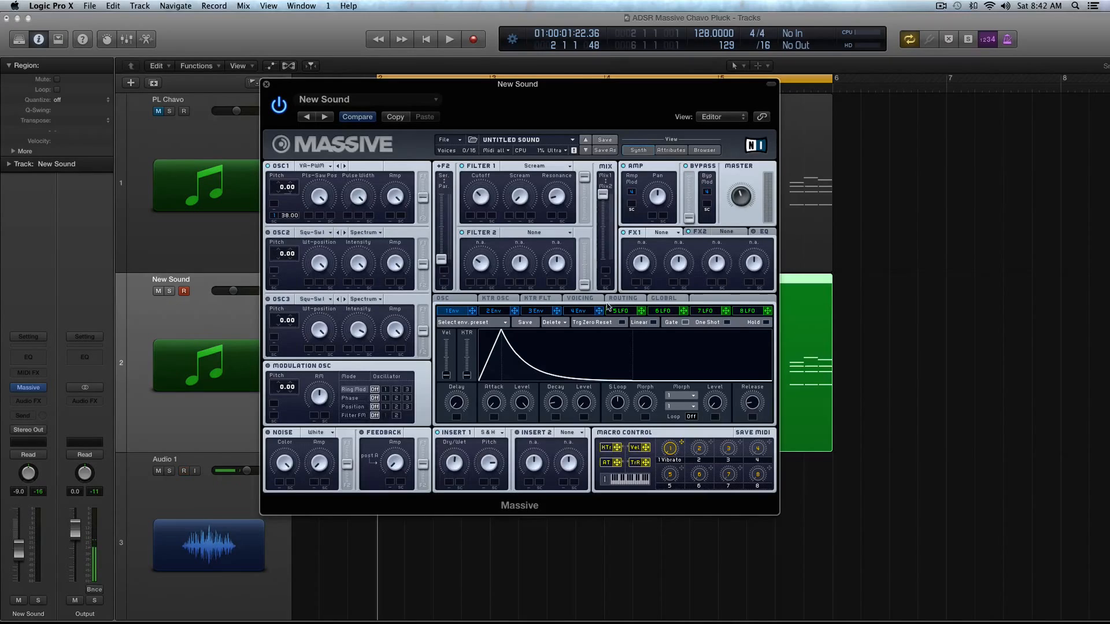
Shape envelope 2 with a minimal attack, shorter decay, lower decay level and longer release.
{"action": "left_click", "coordinate": [491, 313]}
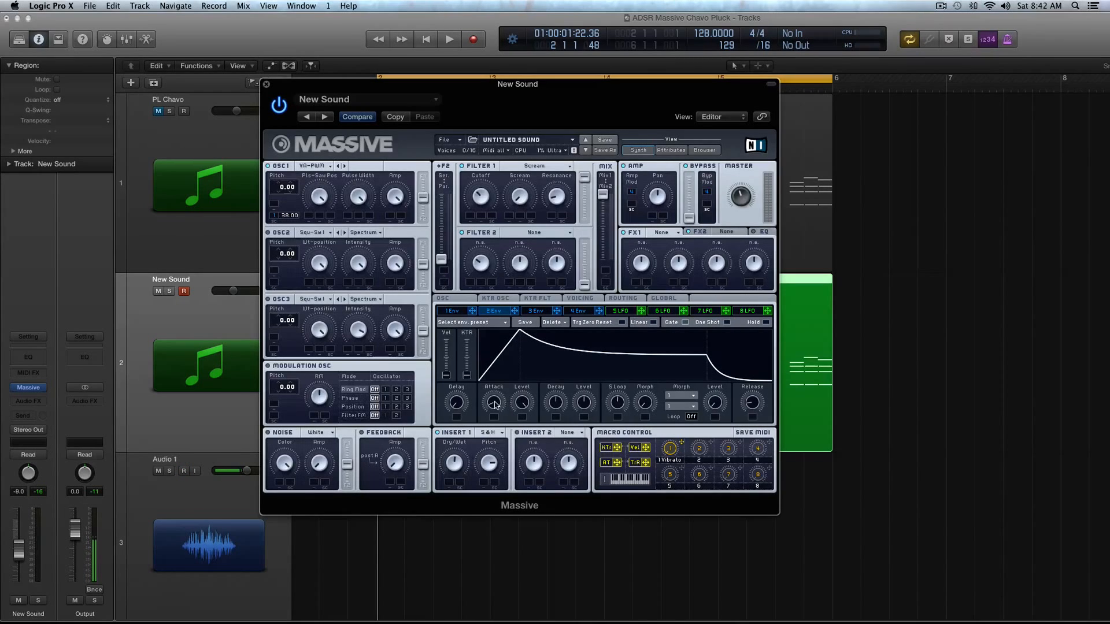
{"action": "left_click_drag", "start_coordinate": [496, 405], "coordinate": [497, 422]}
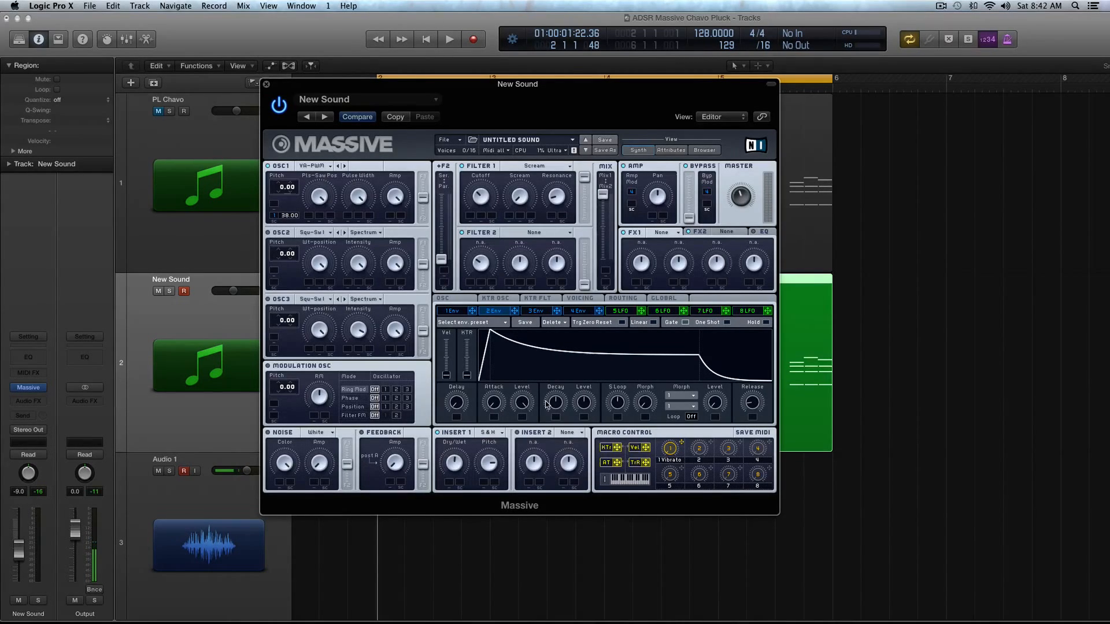
{"action": "left_click_drag", "start_coordinate": [556, 404], "coordinate": [558, 429]}
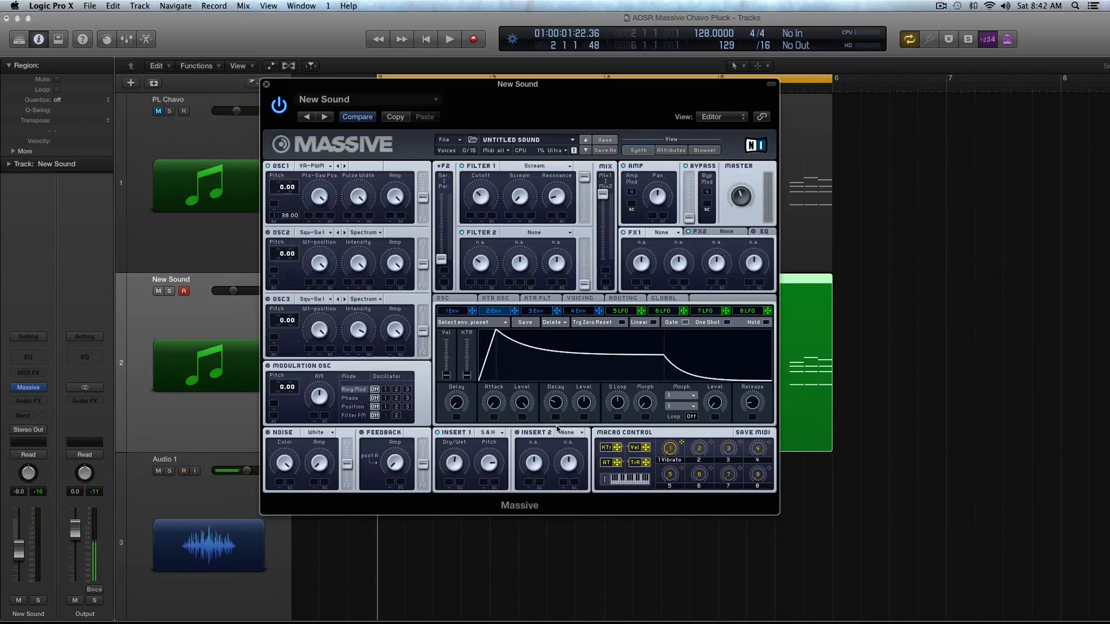
{"action": "left_click_drag", "start_coordinate": [753, 403], "coordinate": [750, 371]}
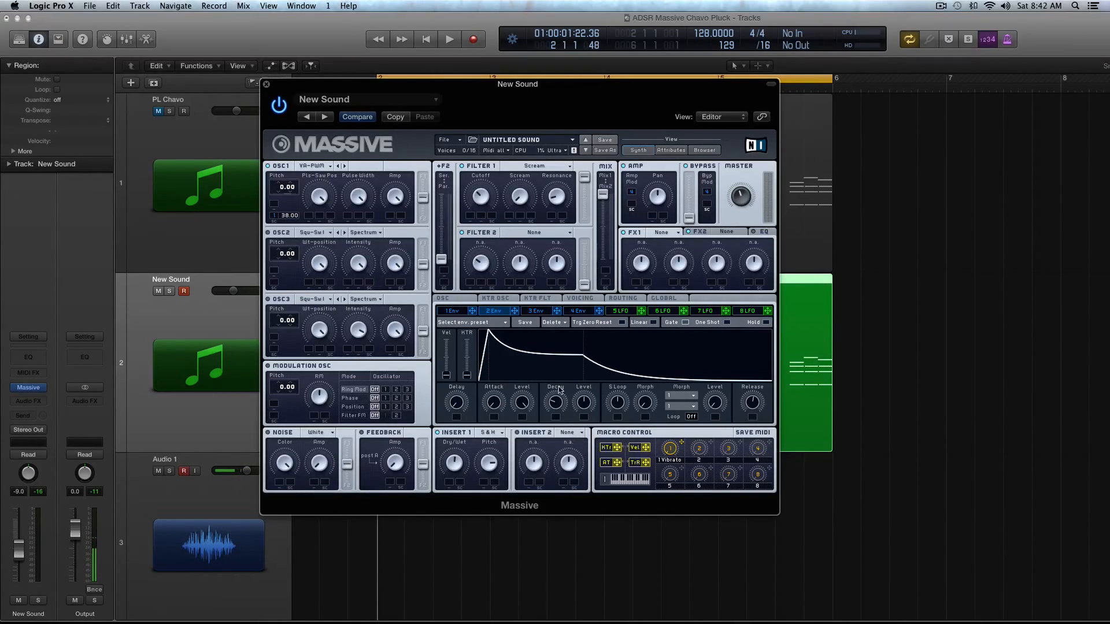
{"action": "left_click_drag", "start_coordinate": [584, 403], "coordinate": [586, 428]}
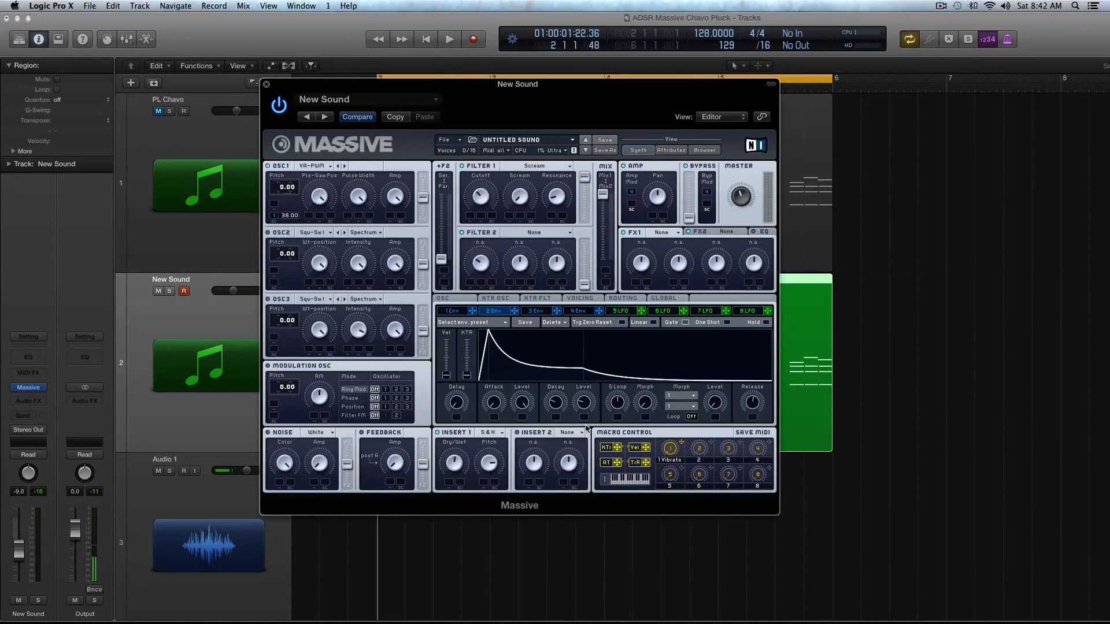
Assign envelope 2 to Filter 1's cutoff with a positive modulation amount and slightly lengthen its decay during playback.
{"action": "left_click_drag", "start_coordinate": [514, 311], "coordinate": [473, 192]}
{"action": "key", "text": "space"}
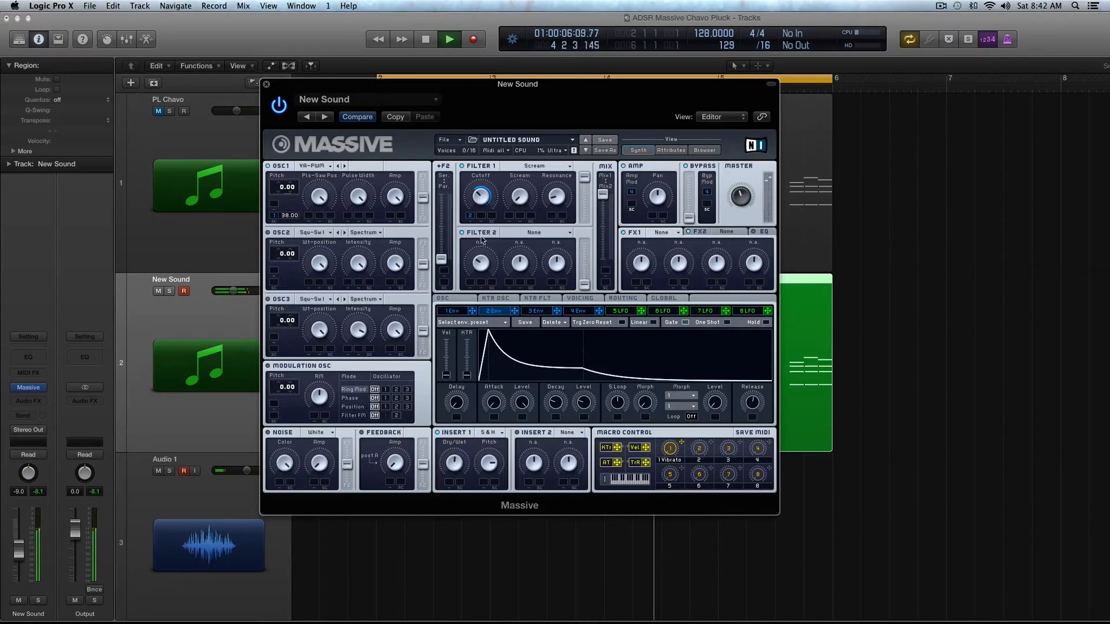
{"action": "left_click_drag", "start_coordinate": [556, 405], "coordinate": [562, 403]}
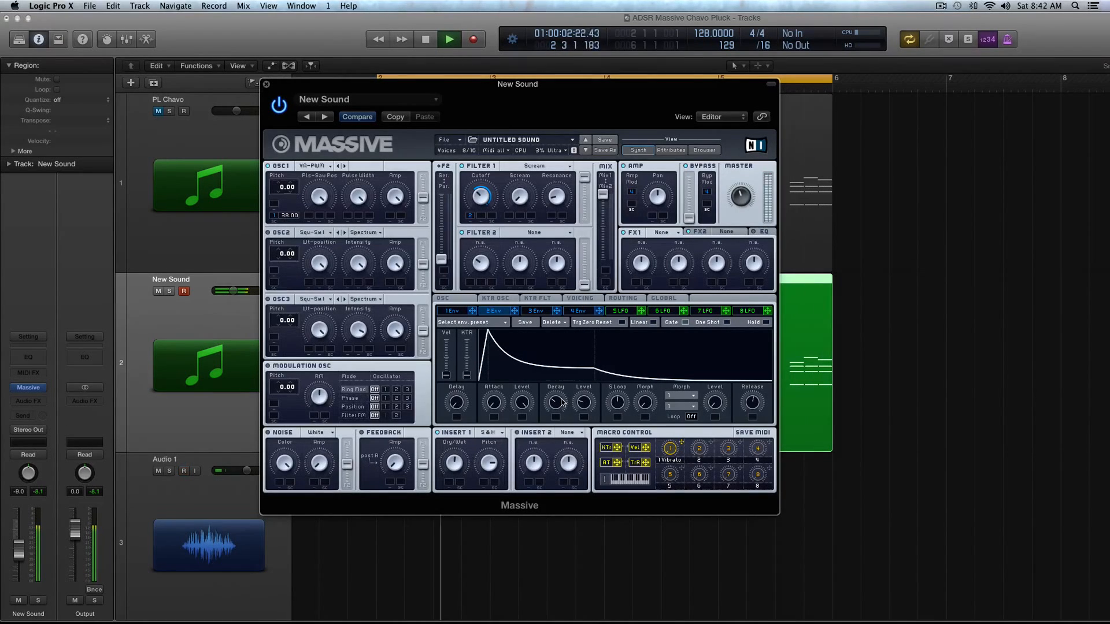
Shape envelope 4 with a shorter attack, a moderate decay and a reduced decay level, checking it during playback.
{"action": "key", "text": "space"}
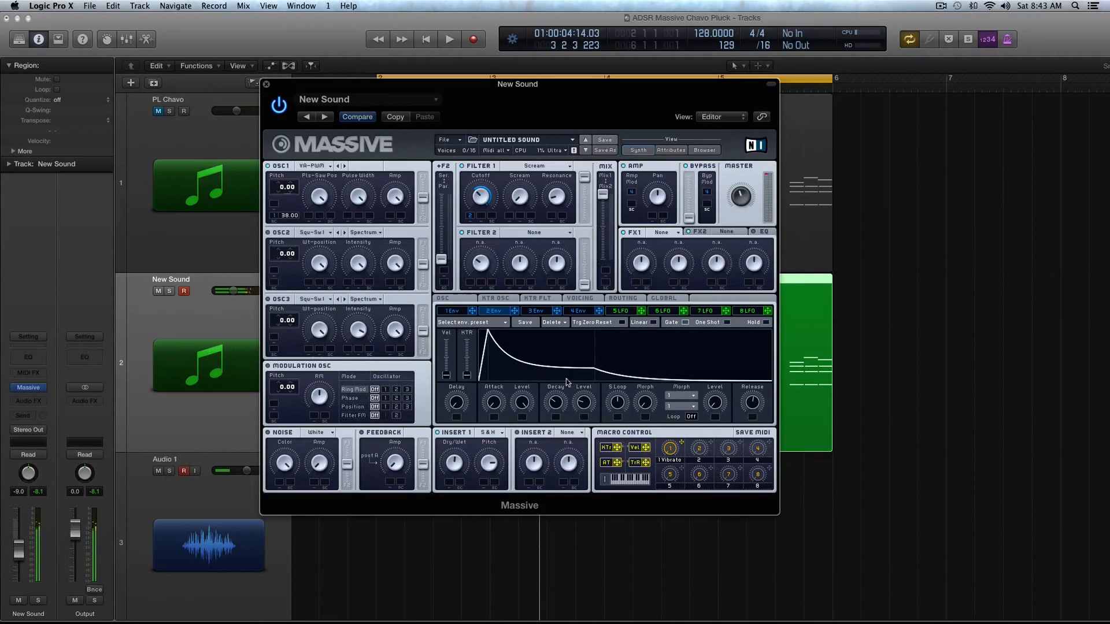
{"action": "left_click", "coordinate": [582, 311]}
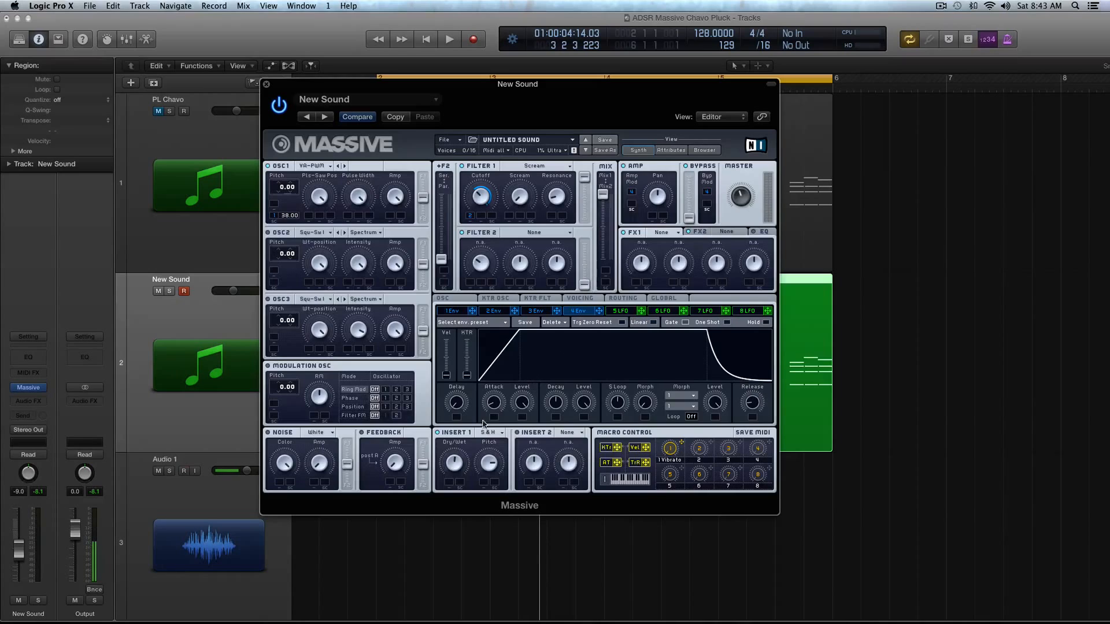
{"action": "left_click_drag", "start_coordinate": [496, 408], "coordinate": [589, 437]}
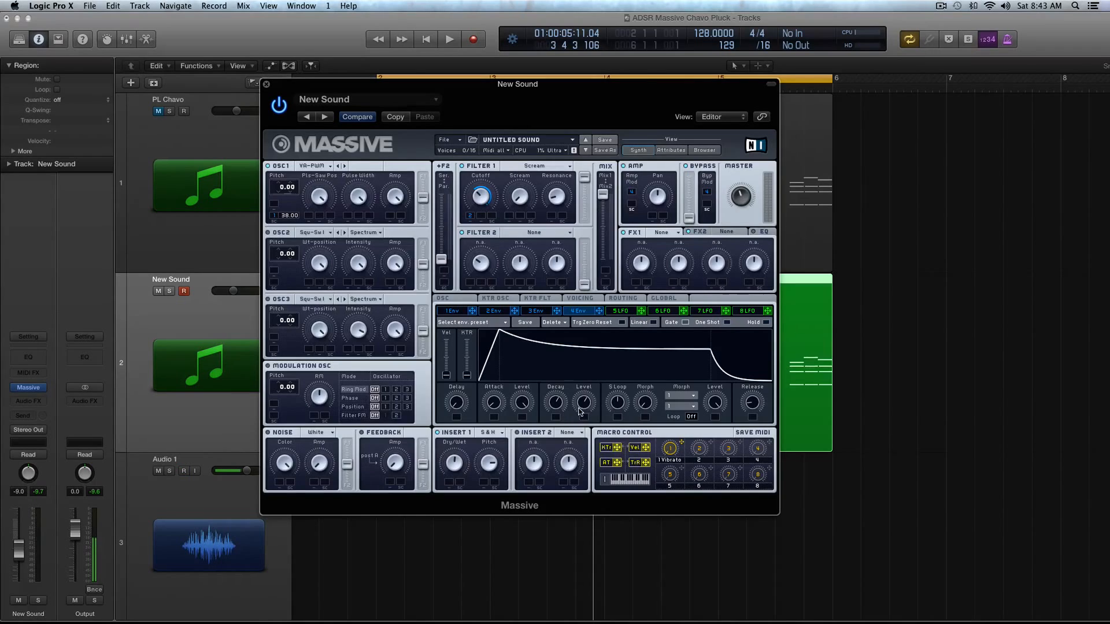
{"action": "key", "text": "space"}
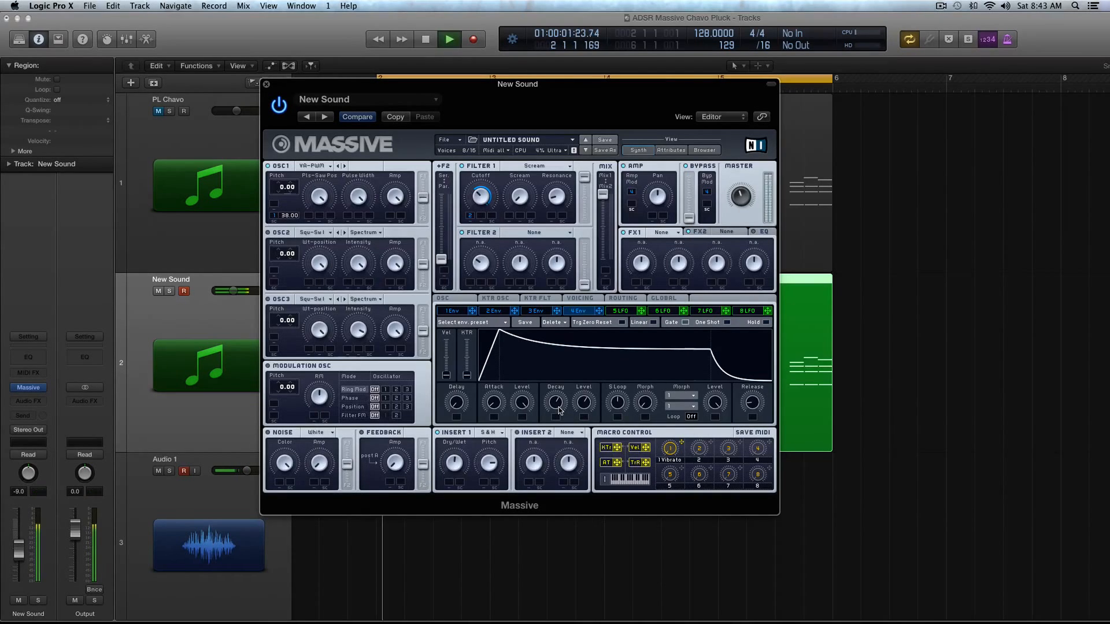
{"action": "left_click_drag", "start_coordinate": [559, 412], "coordinate": [583, 427]}
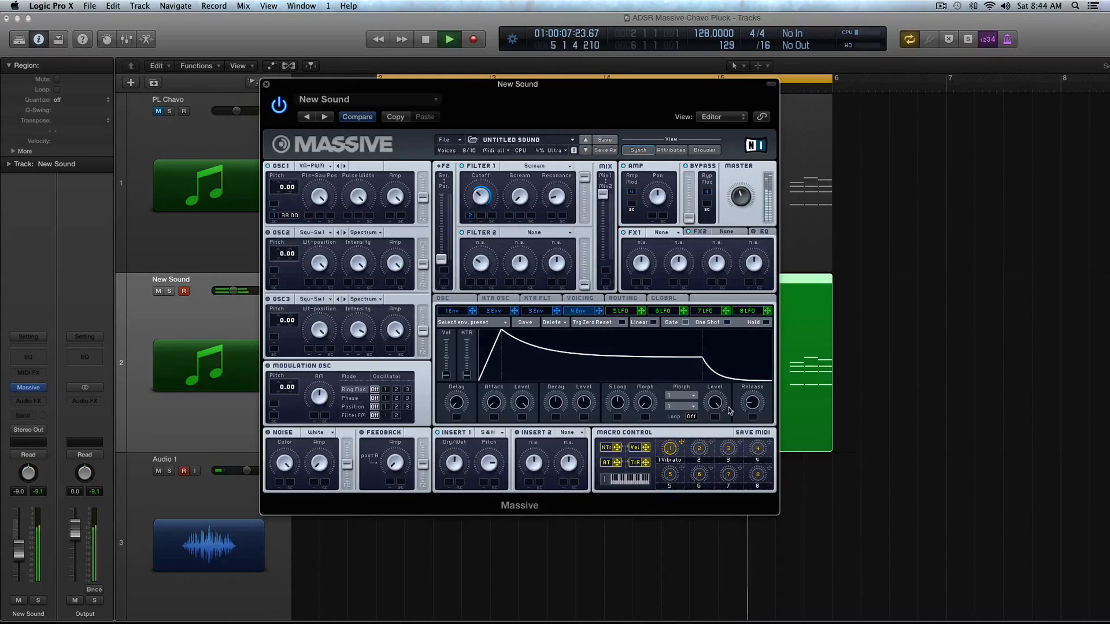
Lengthen envelope 4's release, comparing its shape with envelope 2 and auditioning the sound.
{"action": "key", "text": "space"}
{"action": "left_click_drag", "start_coordinate": [754, 398], "coordinate": [754, 385]}
{"action": "left_click", "coordinate": [495, 312]}
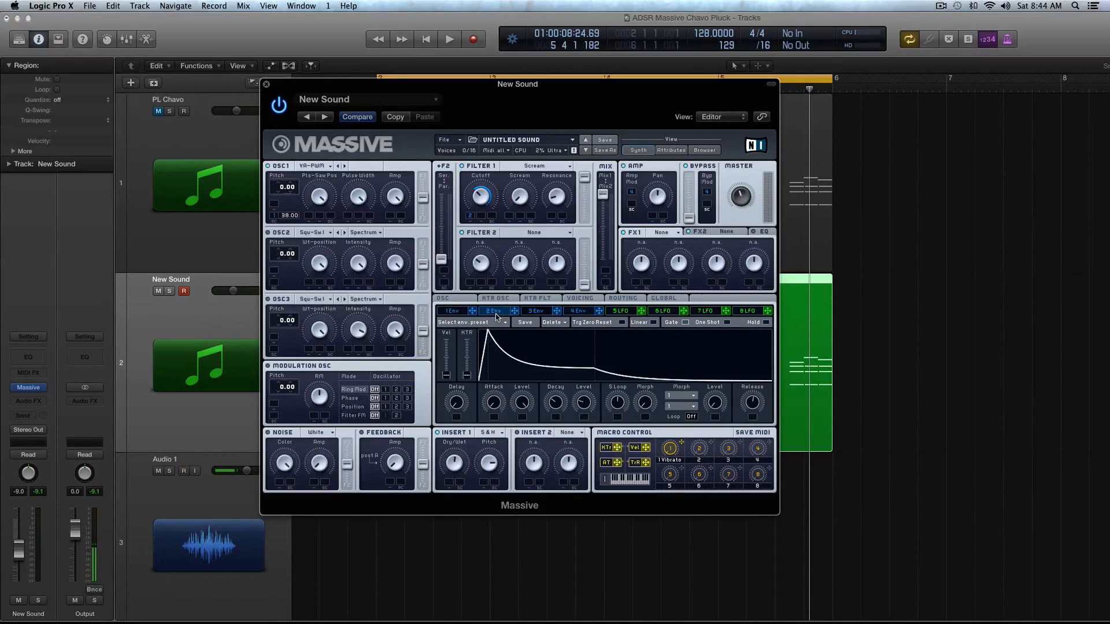
{"action": "key", "text": "space"}
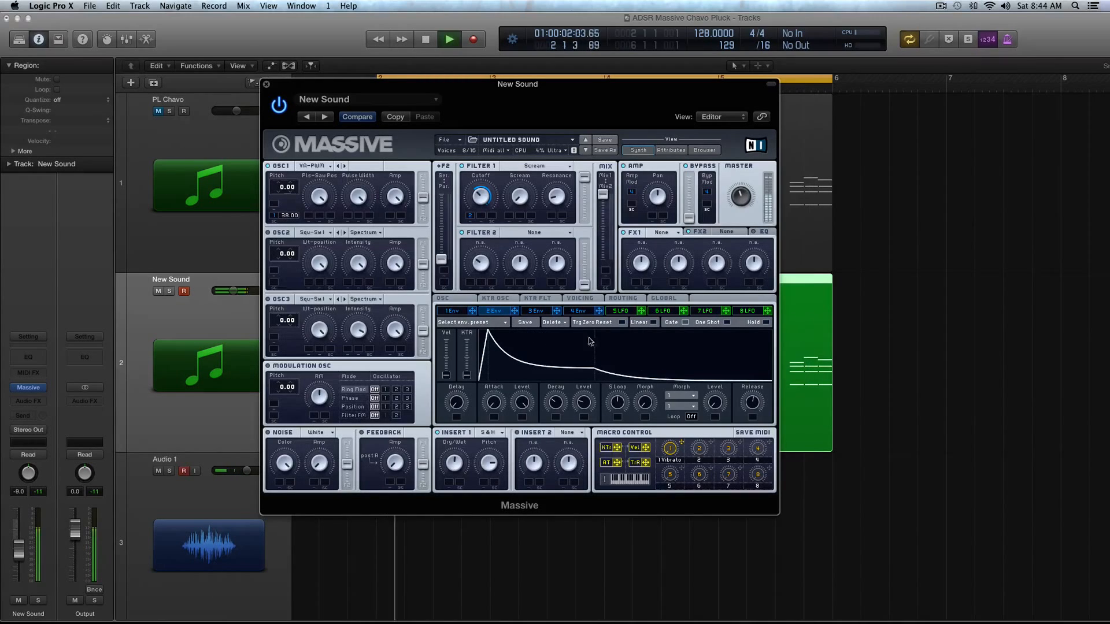
{"action": "left_click", "coordinate": [578, 311]}
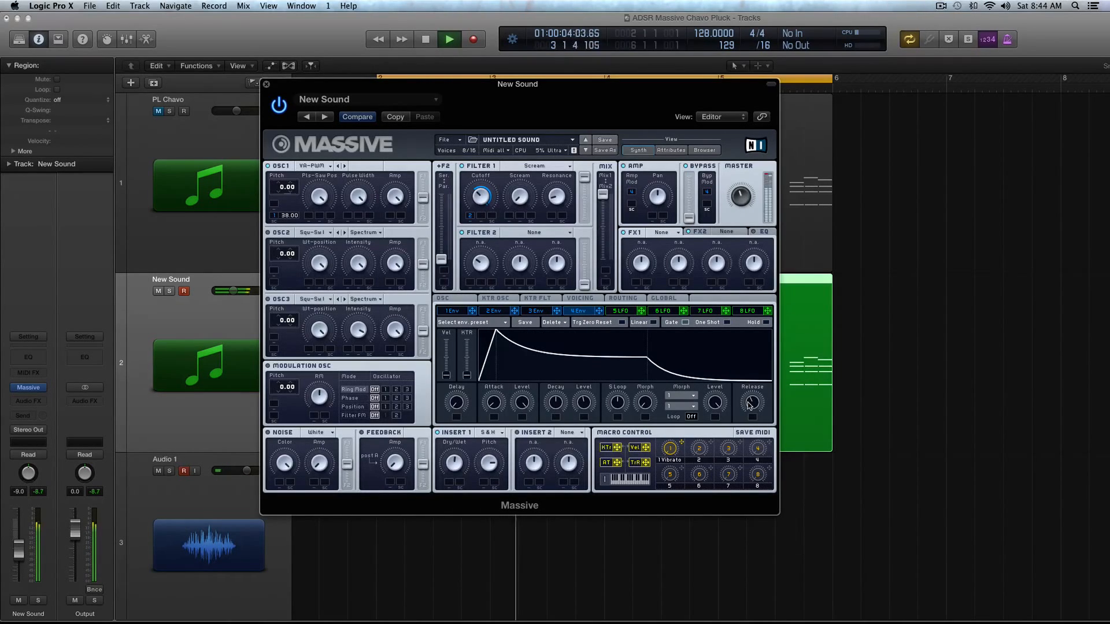
{"action": "left_click_drag", "start_coordinate": [749, 406], "coordinate": [748, 391]}
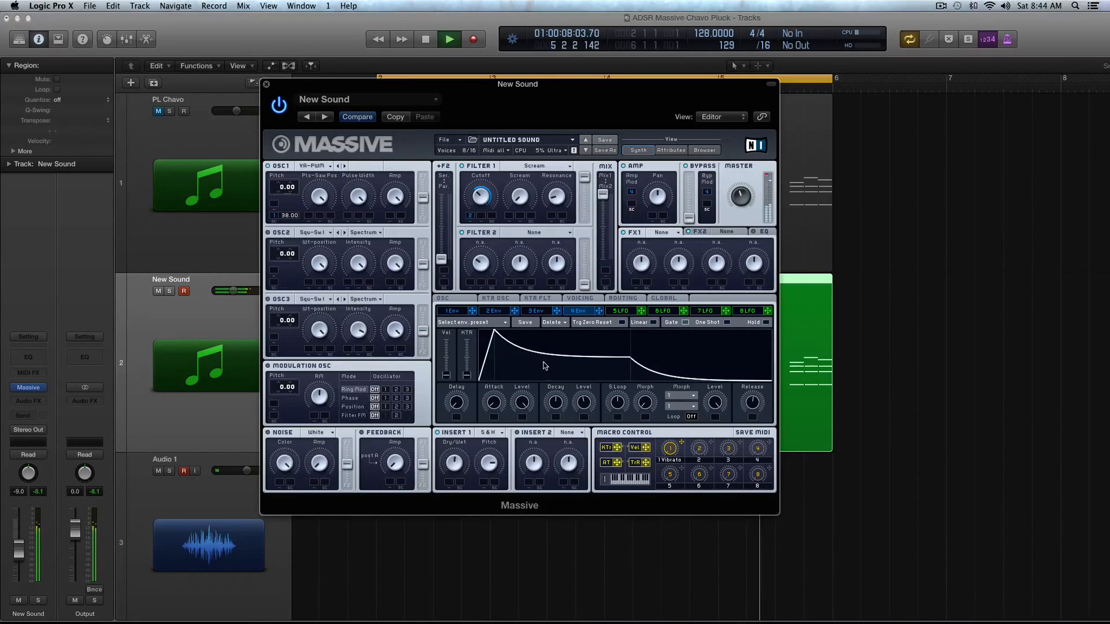
{"action": "key", "text": "space"}
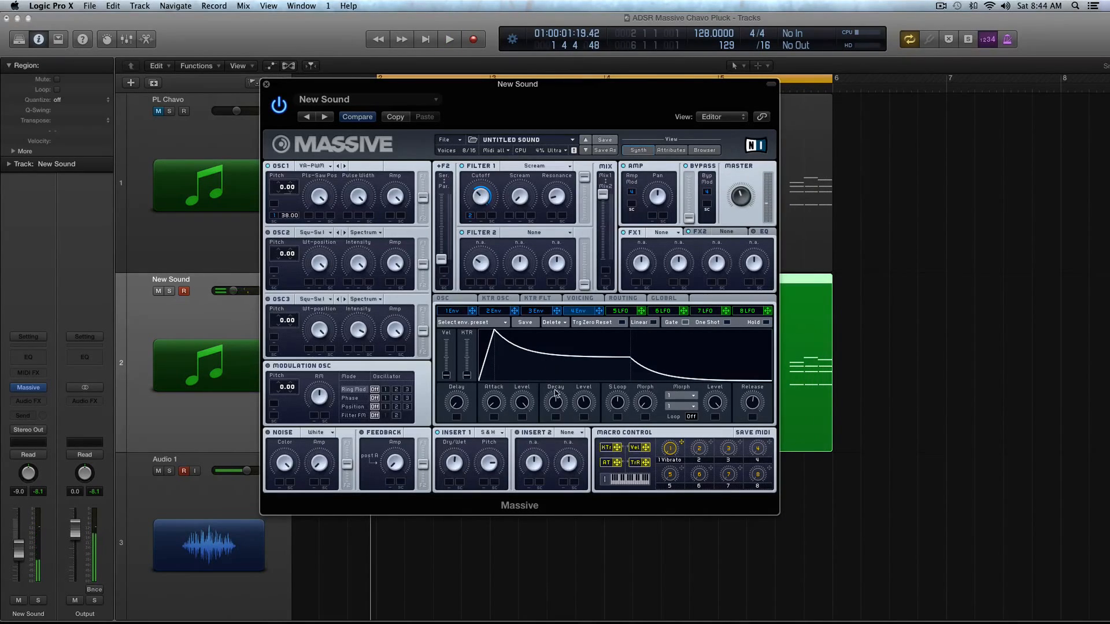
Load Reverb into FX1, set a low Dry/Wet amount, raise its Color and audition the sound.
{"action": "left_click", "coordinate": [661, 234]}
{"action": "left_click", "coordinate": [659, 239]}
{"action": "key", "text": "space"}
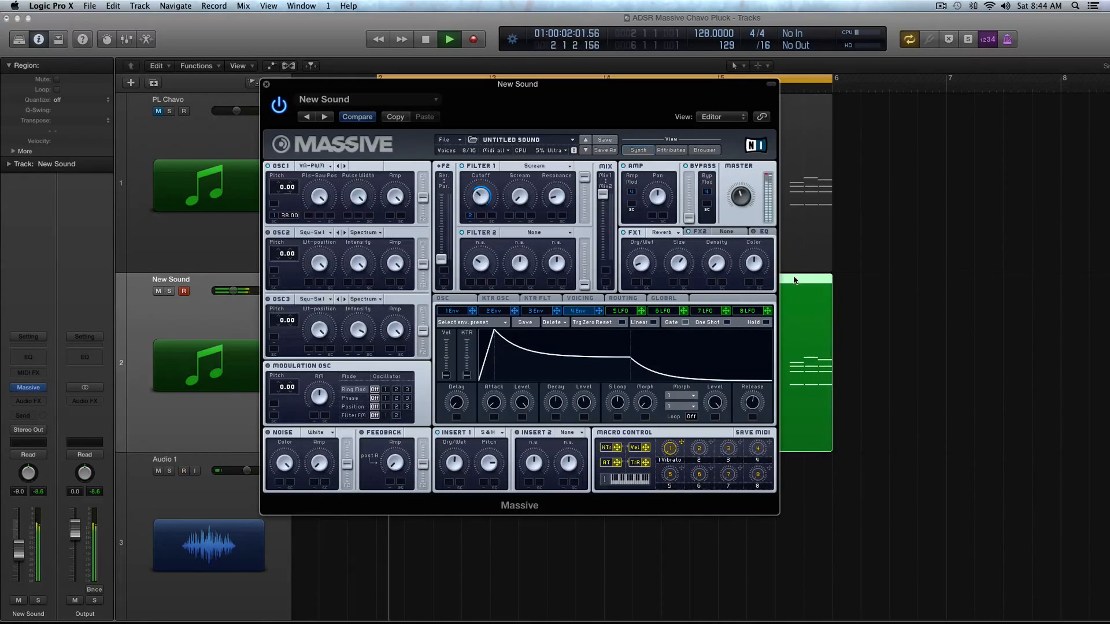
{"action": "key", "text": "space"}
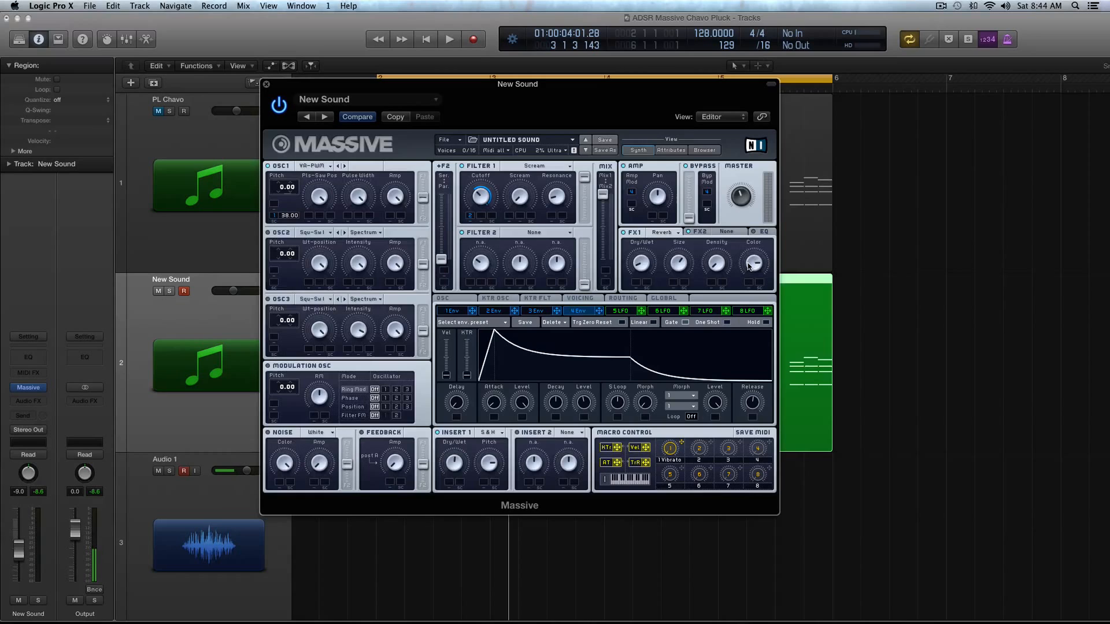
Load Delay Synced into FX2 with a 3/16 right time, higher Damp and Feedback and lower Dry/Wet, and audition both effects.
{"action": "left_click", "coordinate": [723, 232]}
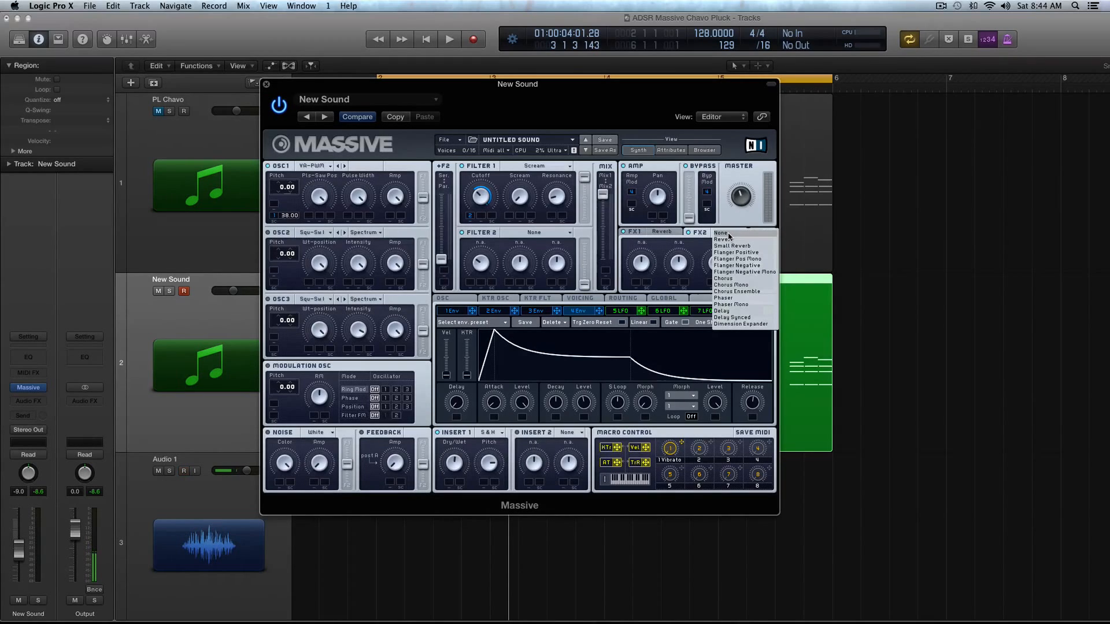
{"action": "left_click", "coordinate": [761, 318]}
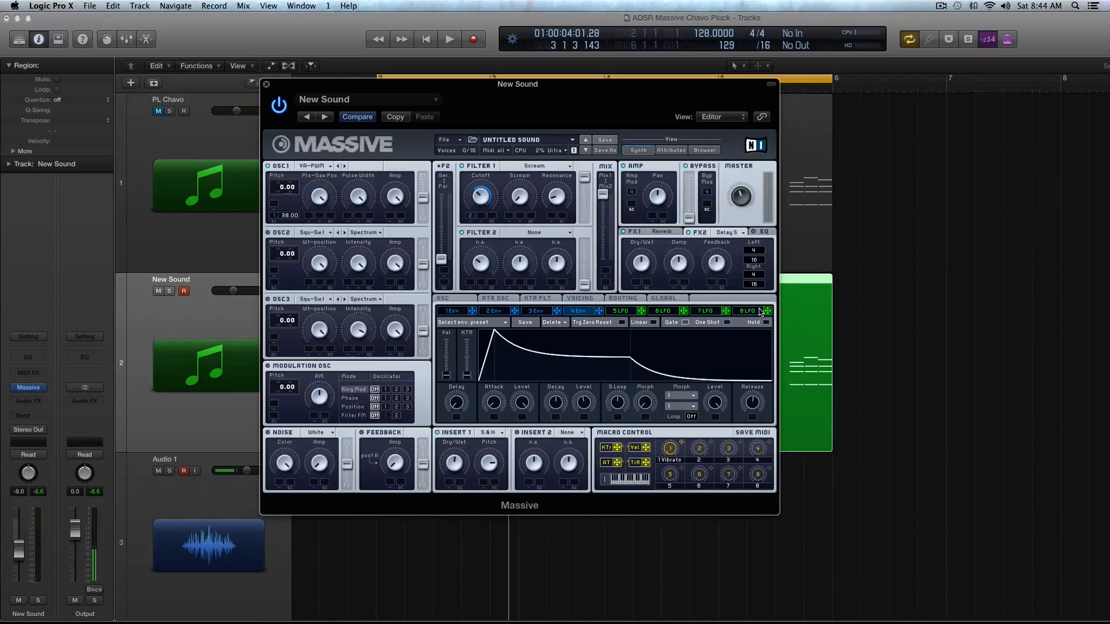
{"action": "key", "text": "space"}
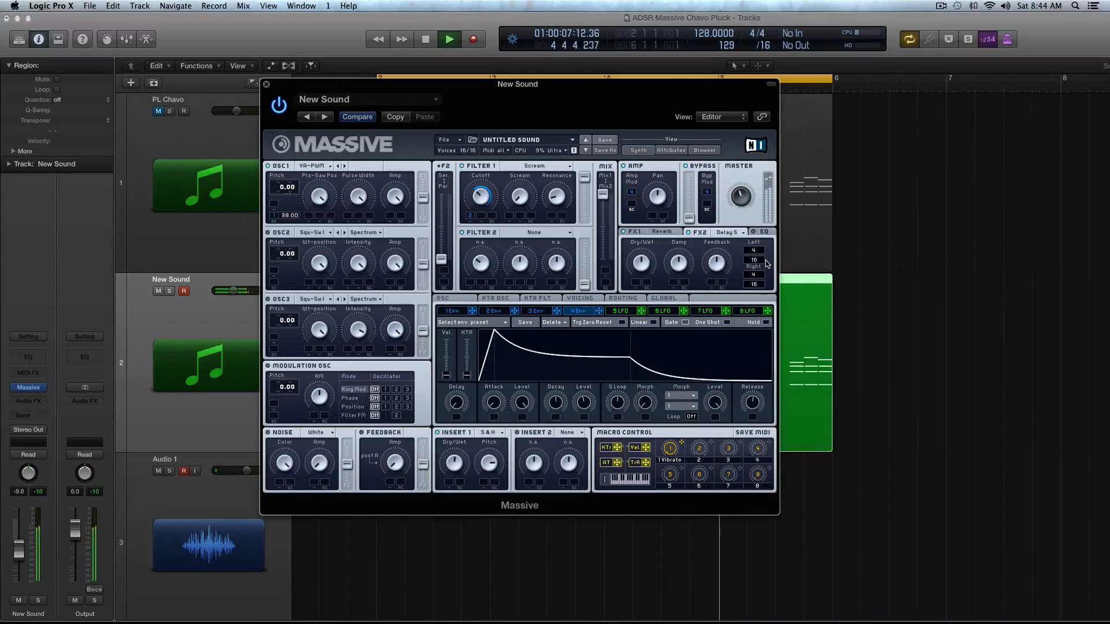
{"action": "key", "text": "space"}
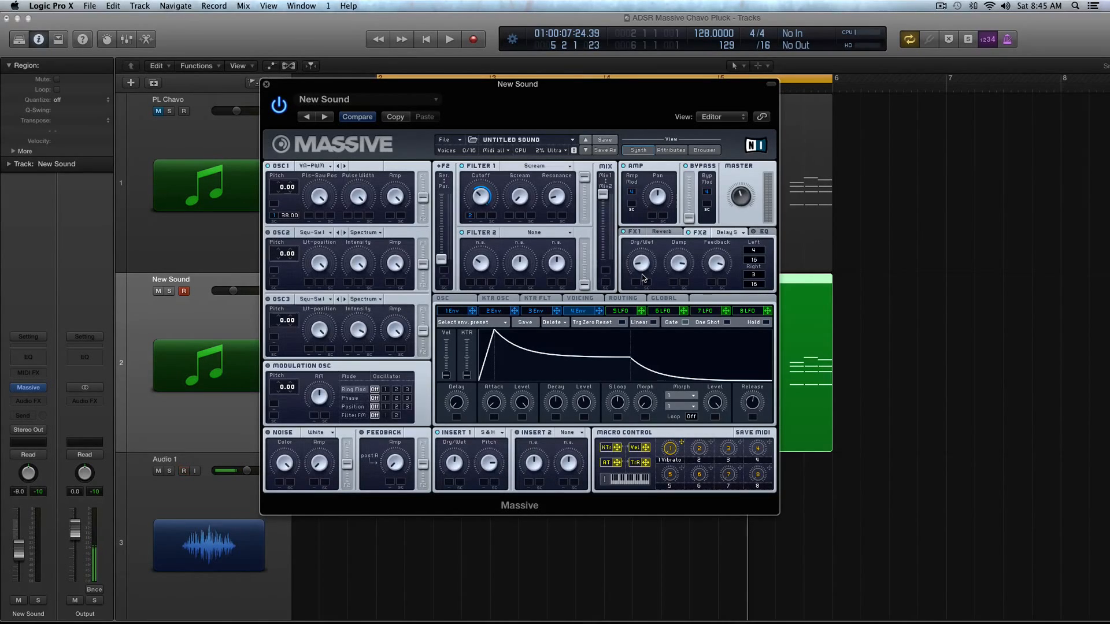
{"action": "key", "text": "space"}
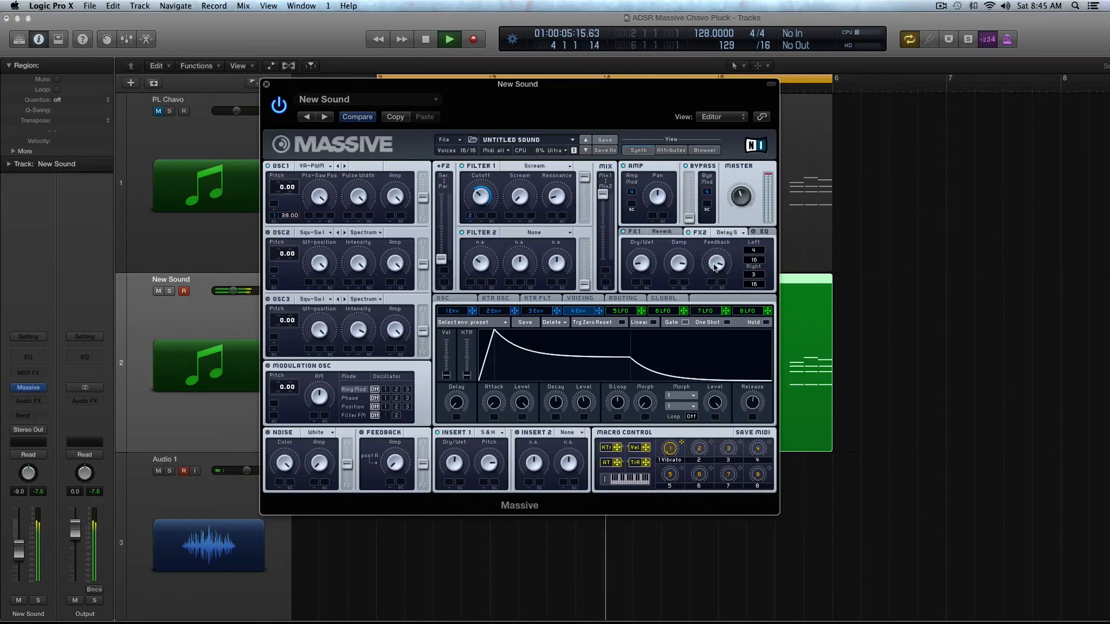
{"action": "left_click", "coordinate": [660, 232]}
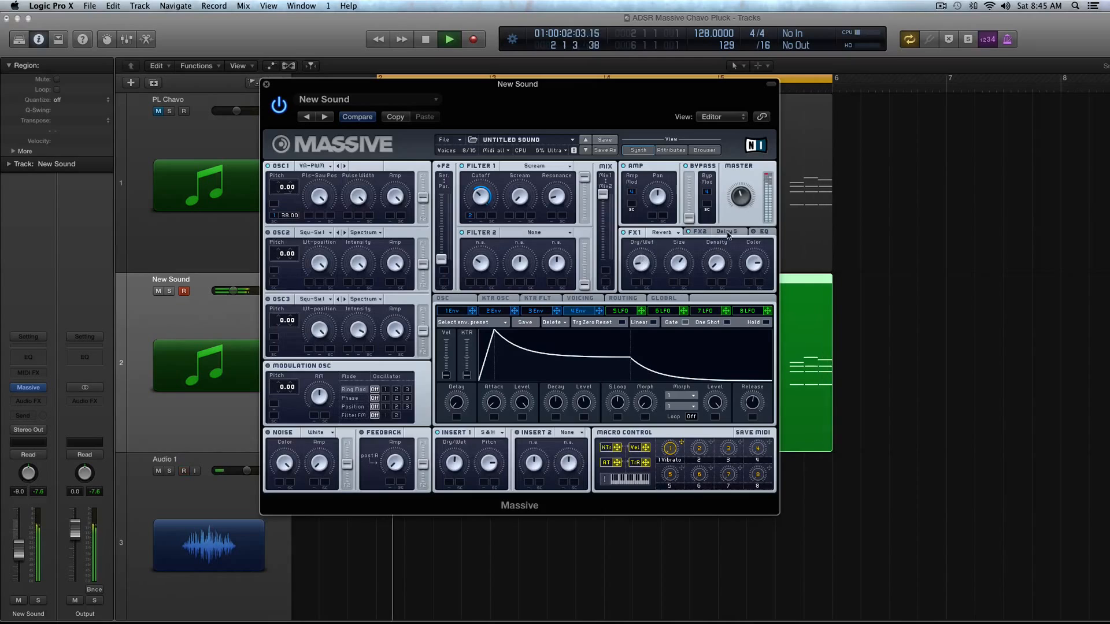
{"action": "key", "text": "space"}
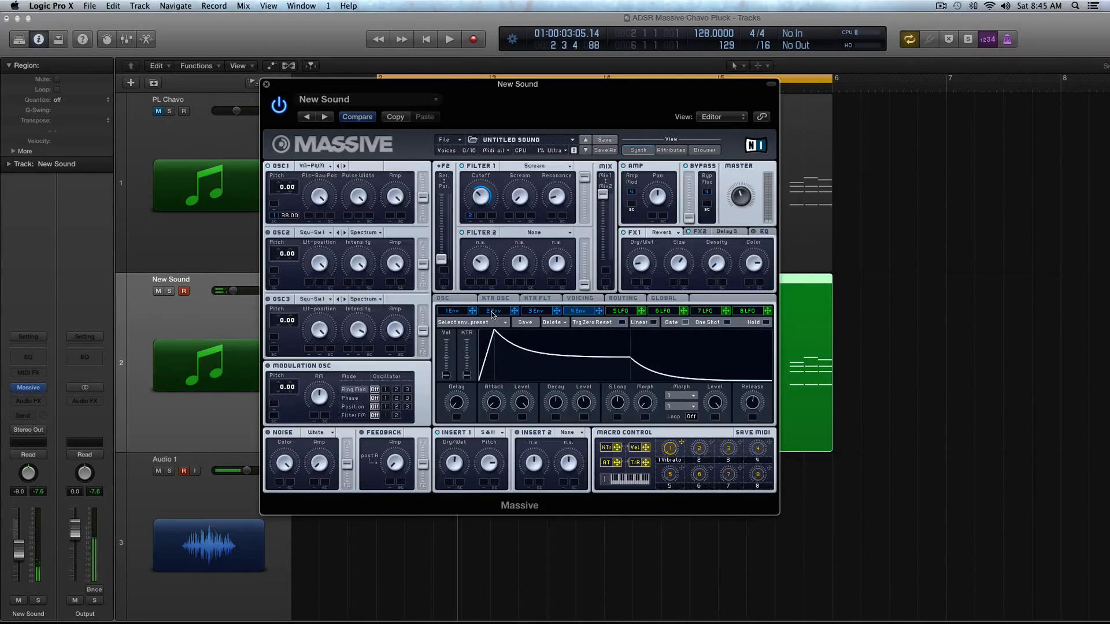
Lower envelope 1's attack level to soften the pitch modulation, fine-tuning it during playback.
{"action": "left_click", "coordinate": [464, 313]}
{"action": "left_click_drag", "start_coordinate": [522, 403], "coordinate": [518, 423]}
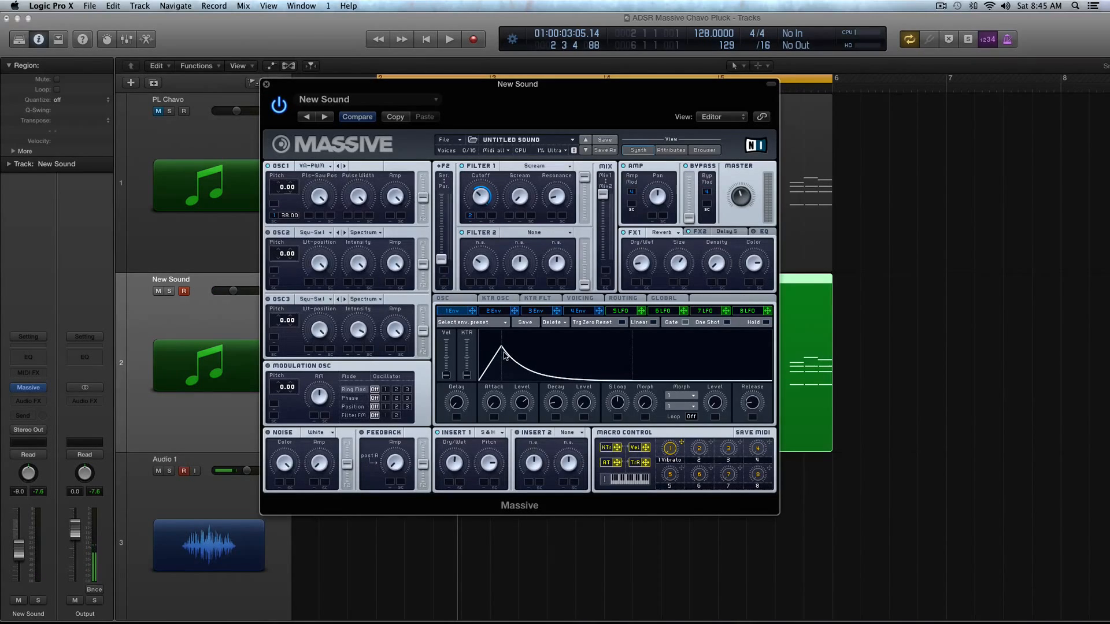
{"action": "key", "text": "space"}
{"action": "left_click_drag", "start_coordinate": [522, 403], "coordinate": [522, 417]}
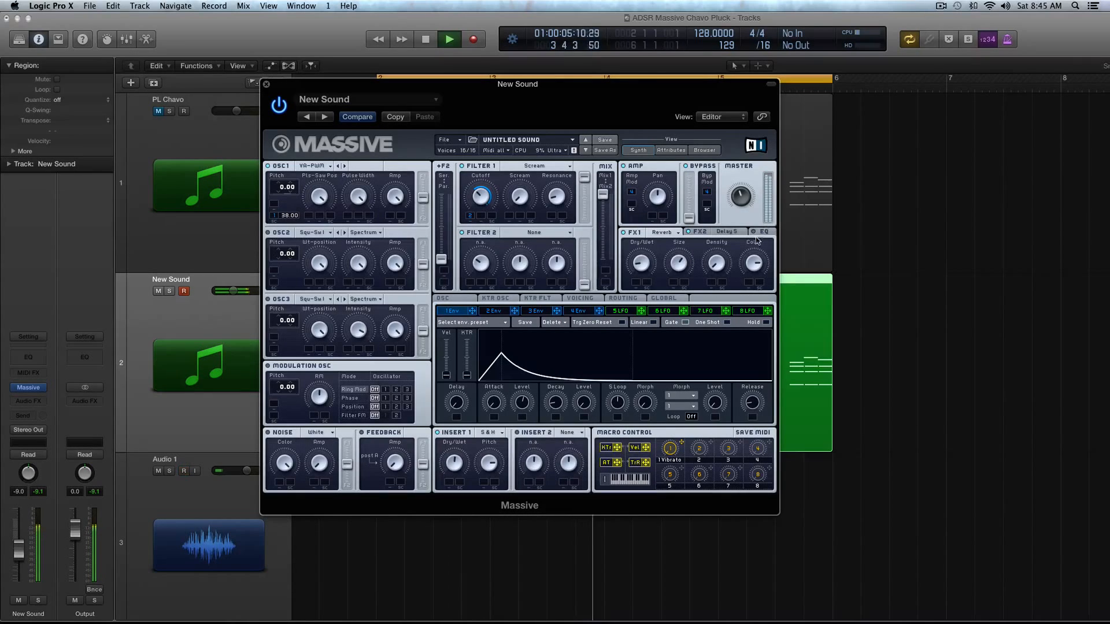
{"action": "key", "text": "space"}
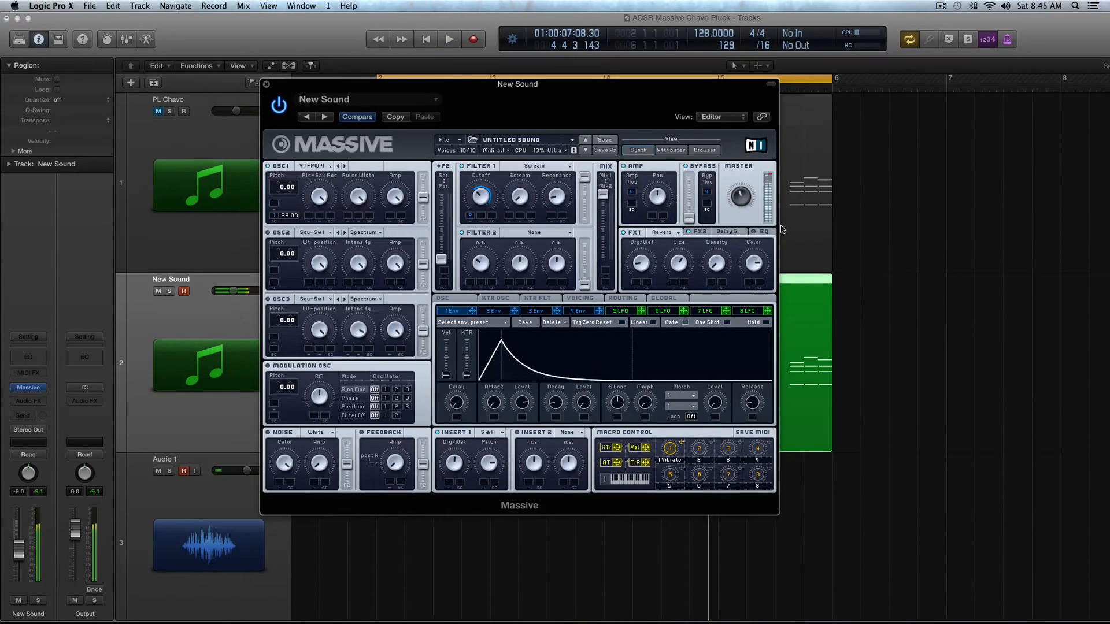
Turn on the EQ and fine-tune its shelves, boost and frequency while auditioning the sound.
{"action": "left_click", "coordinate": [760, 232]}
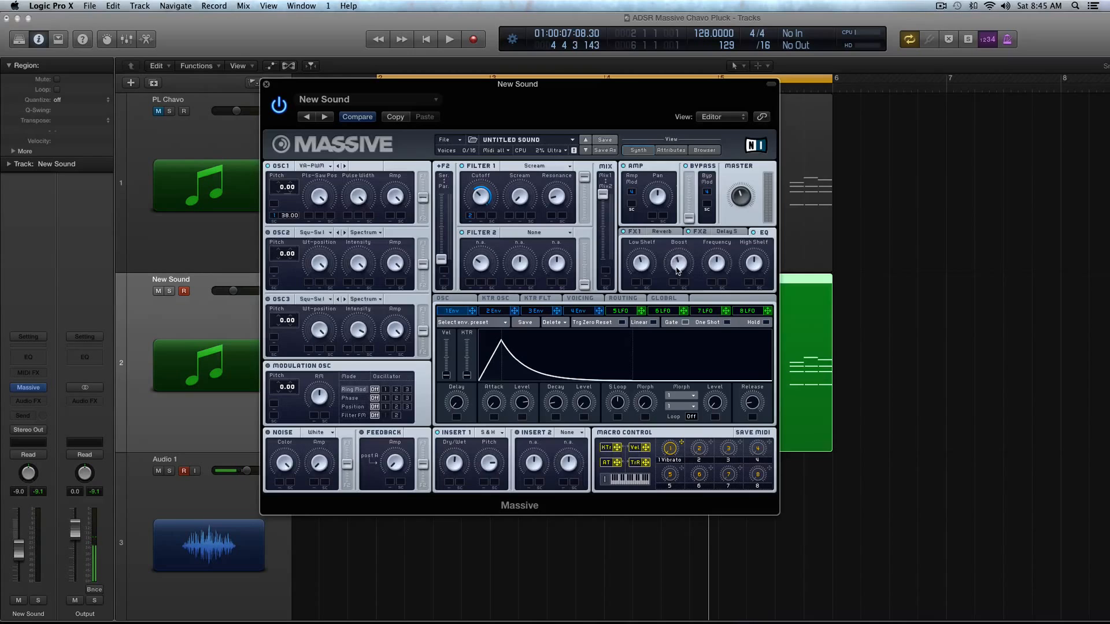
{"action": "key", "text": "space"}
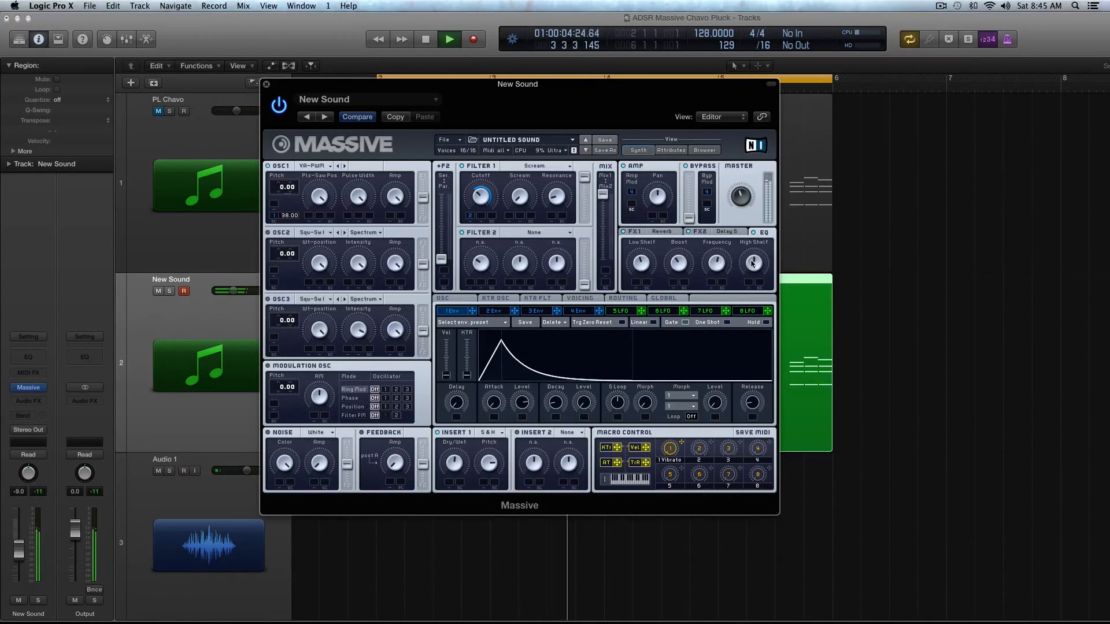
{"action": "key", "text": "space"}
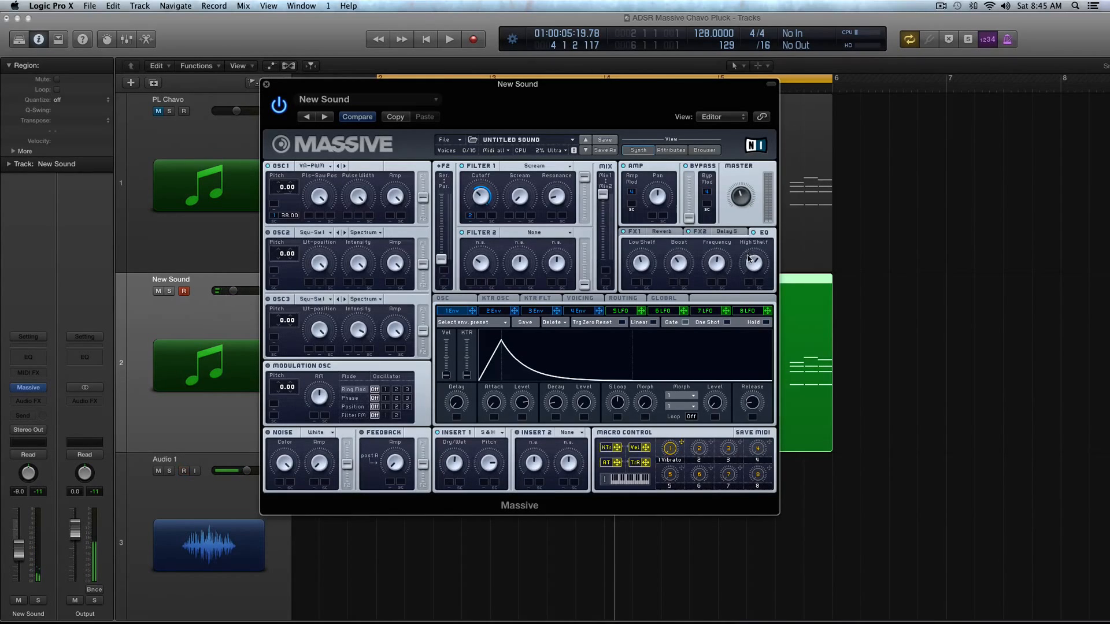
{"action": "key", "text": "space"}
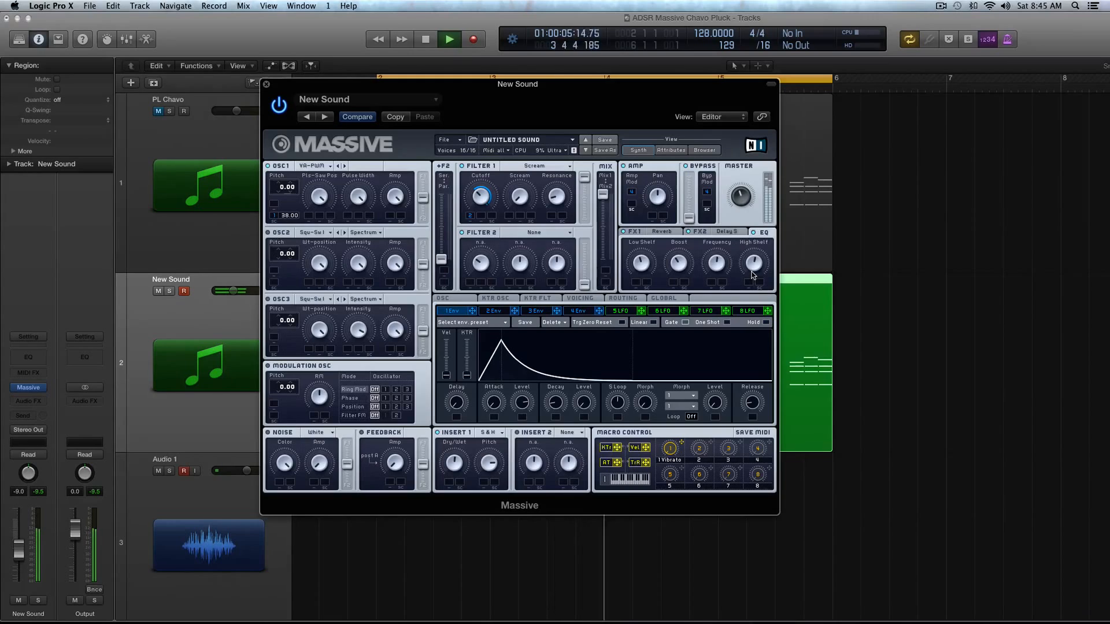
{"action": "key", "text": "space"}
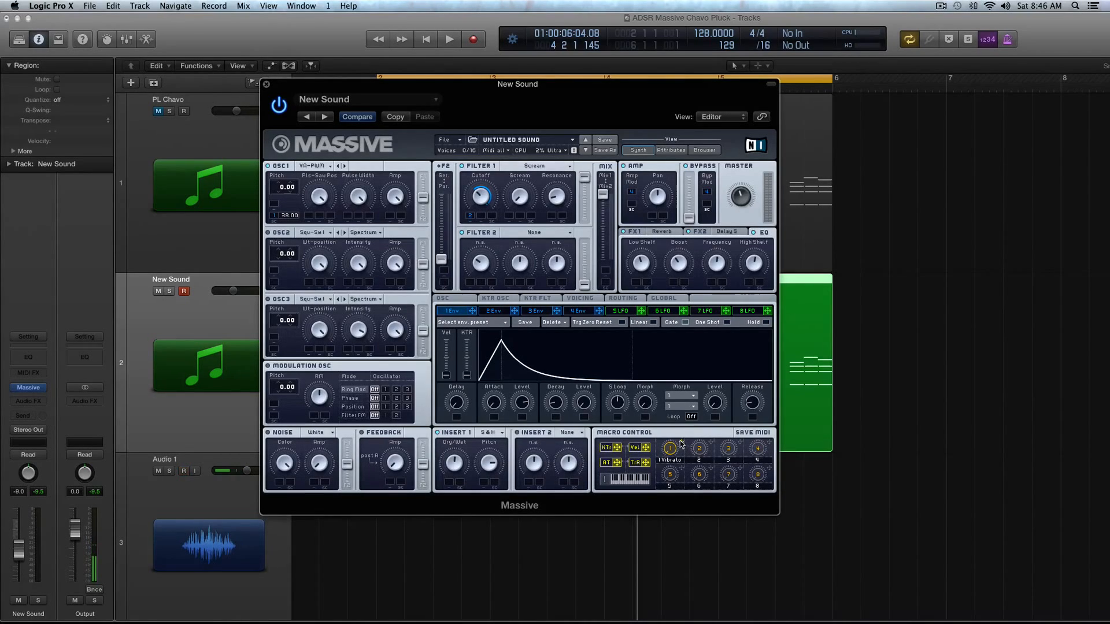
Set LFO 5's upper curve to a triangle wave and move its crossfade fully to that curve.
{"action": "left_click", "coordinate": [619, 311]}
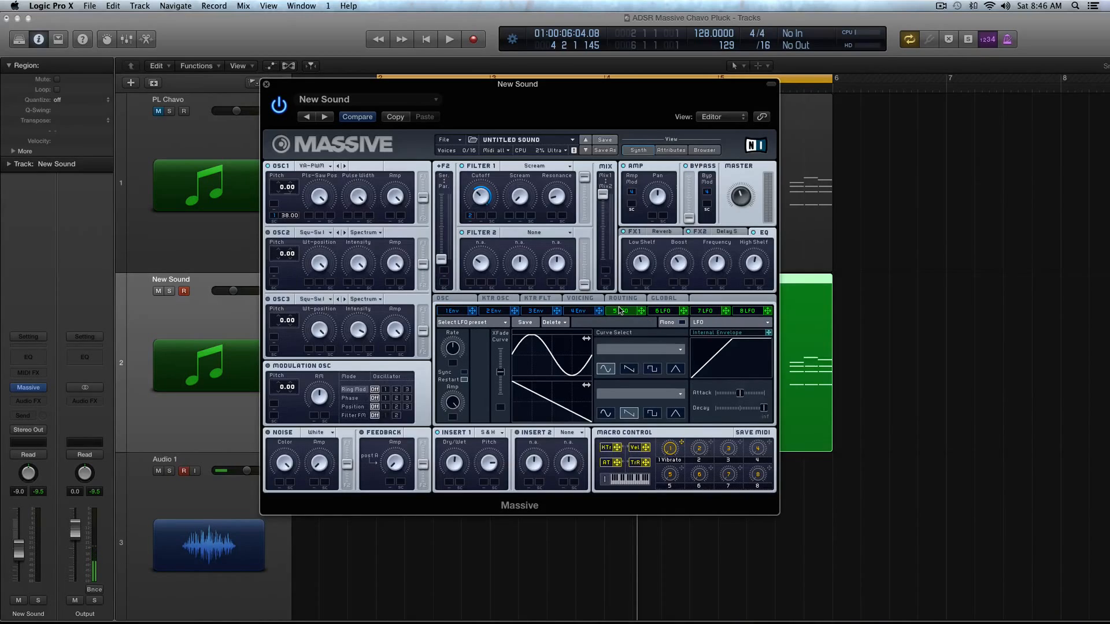
{"action": "left_click", "coordinate": [675, 370]}
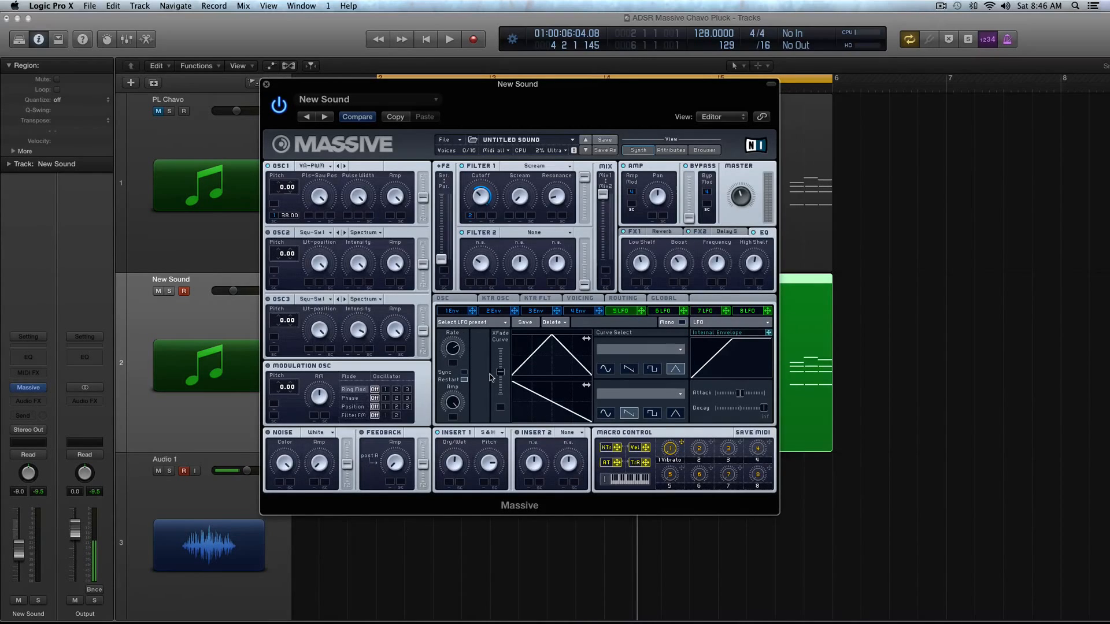
{"action": "left_click_drag", "start_coordinate": [500, 373], "coordinate": [496, 322]}
Assign LFO 5 to oscillator 1's pitch and fine-tune the modulation amount to 0.33 during playback.
{"action": "left_click_drag", "start_coordinate": [640, 312], "coordinate": [299, 178]}
{"action": "key", "text": "space"}
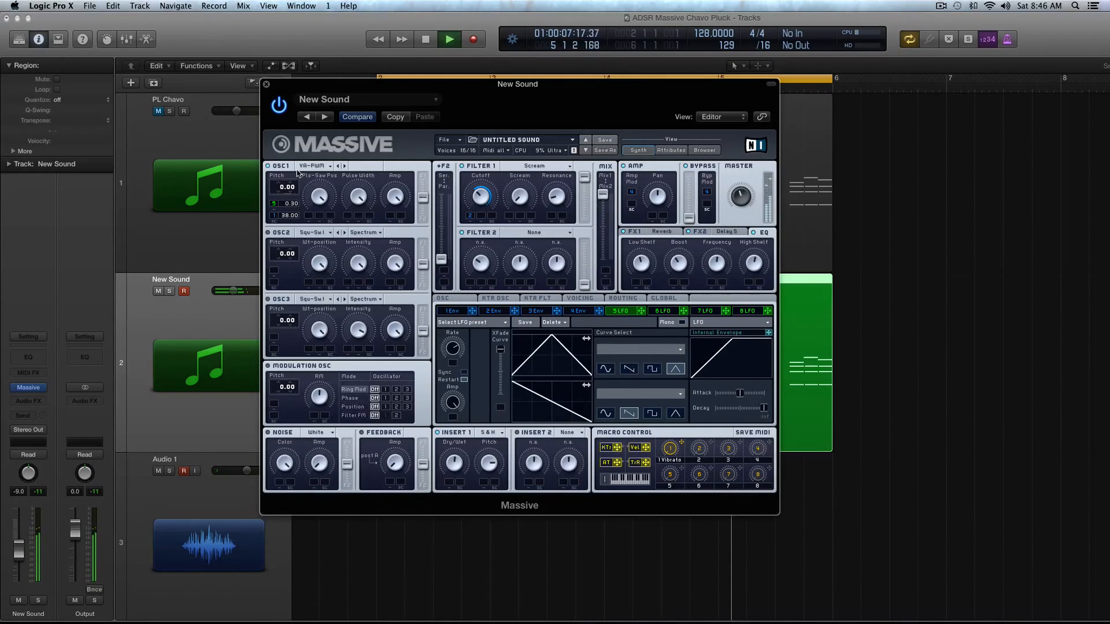
{"action": "key", "text": "space"}
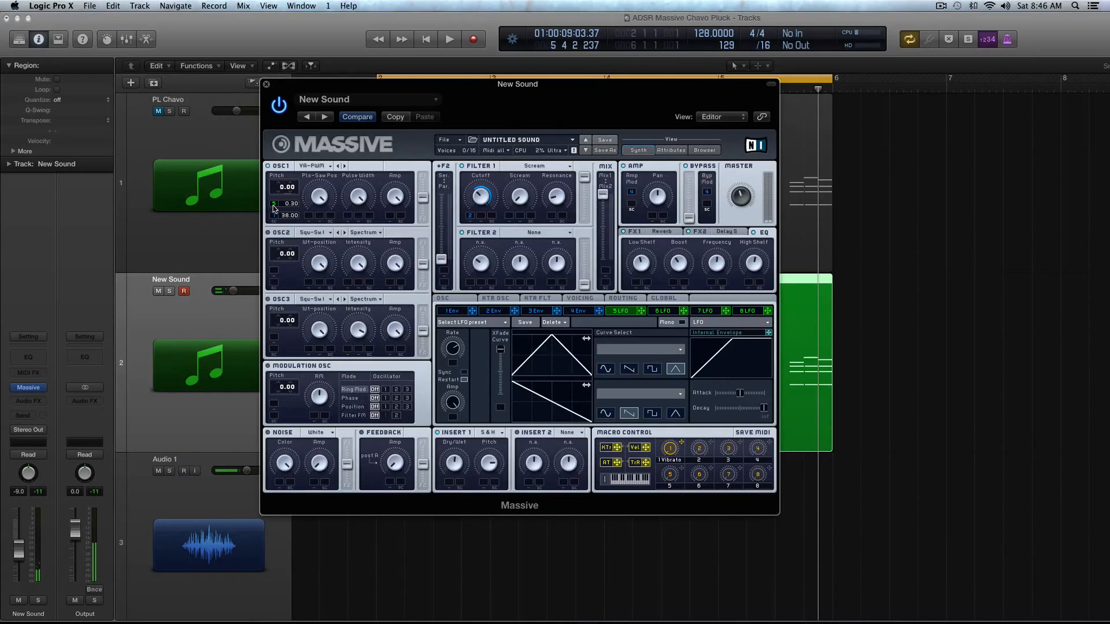
{"action": "key", "text": "space"}
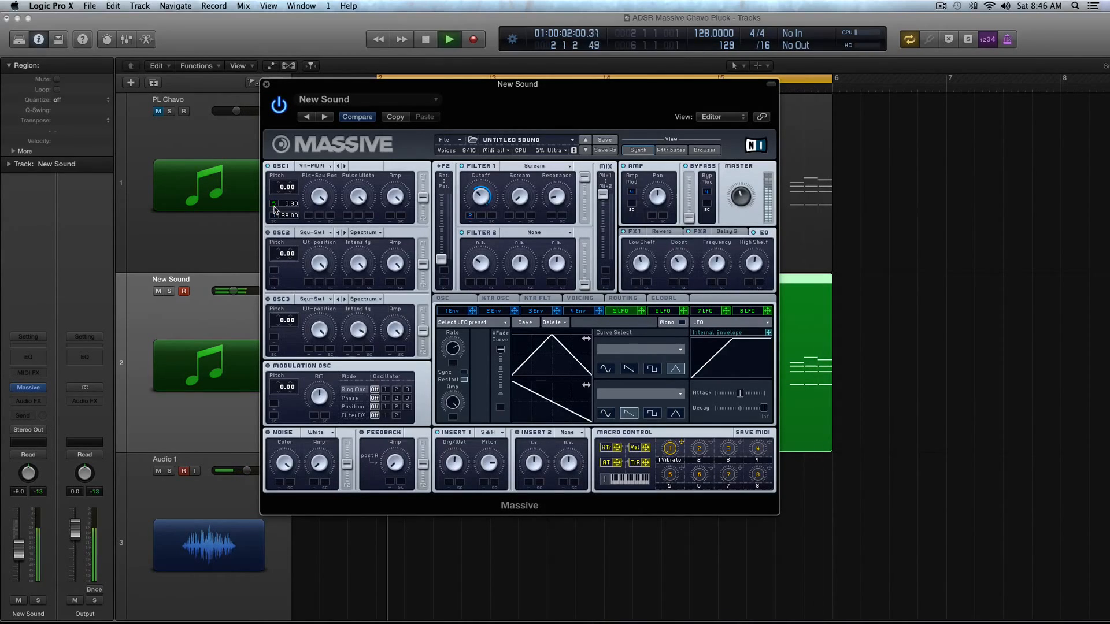
{"action": "left_click_drag", "start_coordinate": [275, 205], "coordinate": [274, 209]}
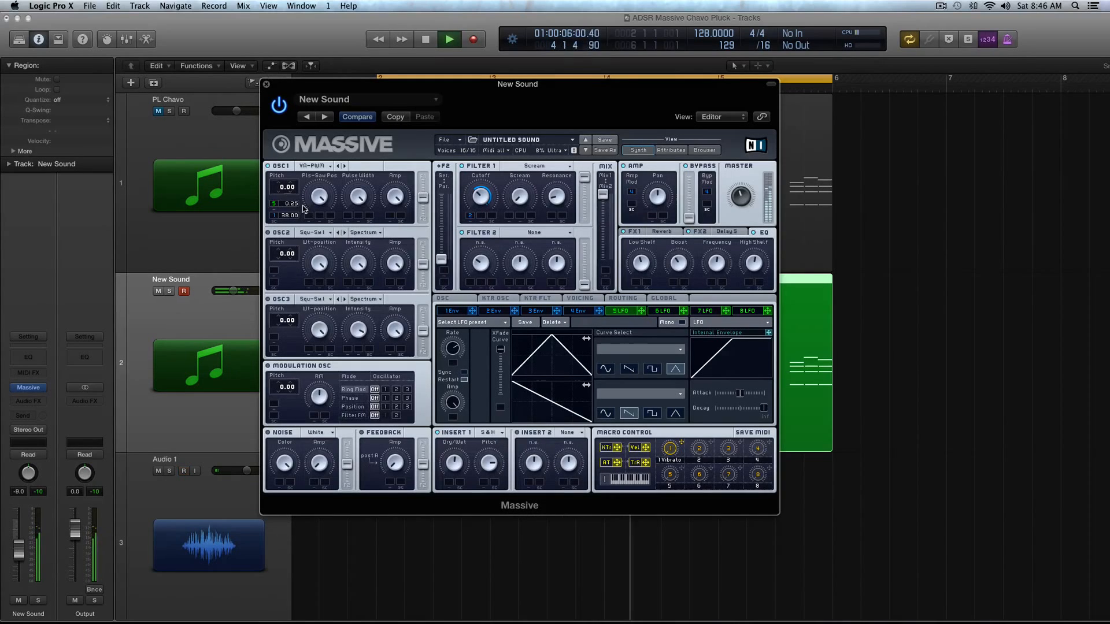
{"action": "left_click_drag", "start_coordinate": [292, 203], "coordinate": [296, 198]}
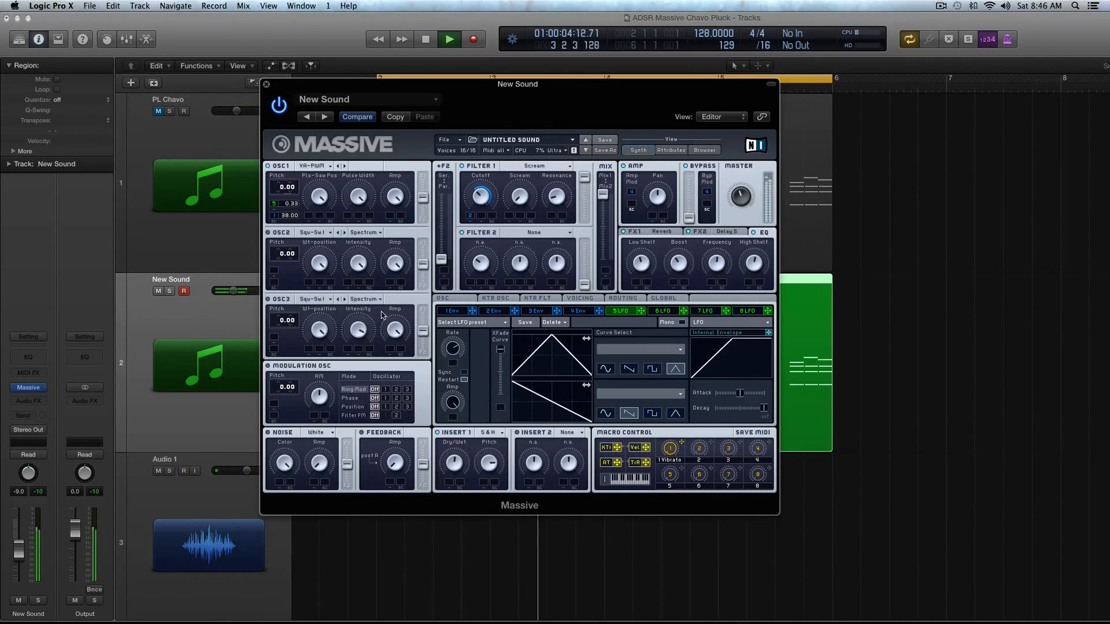
{"action": "key", "text": "space"}
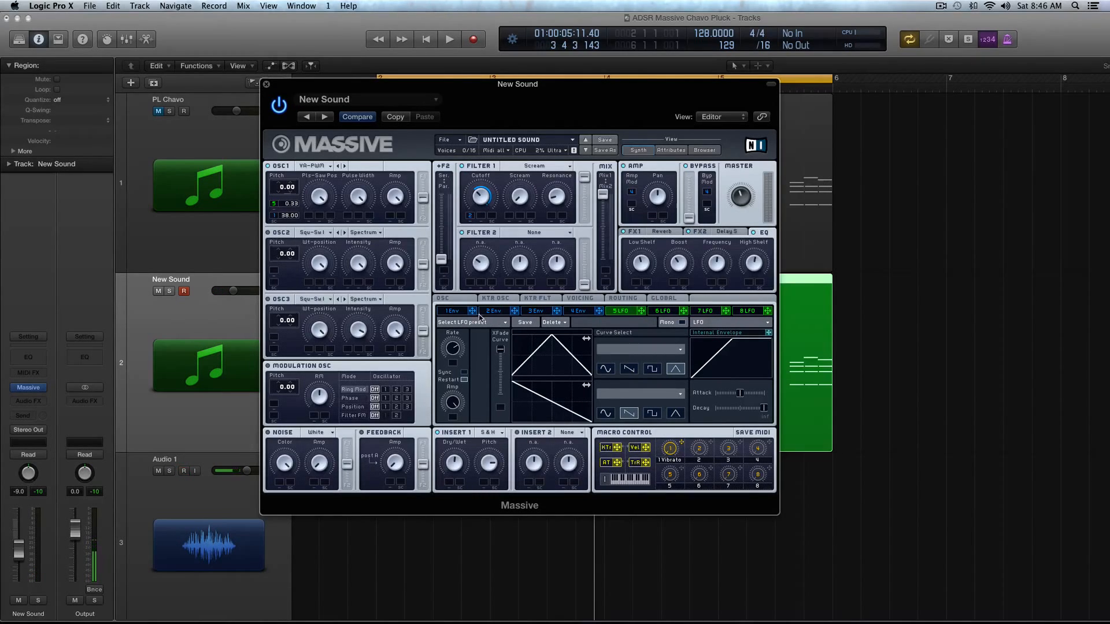
Show the oscillator page's vibrato settings and audition the vibrato controlled by macro 1 during playback.
{"action": "left_click", "coordinate": [444, 298]}
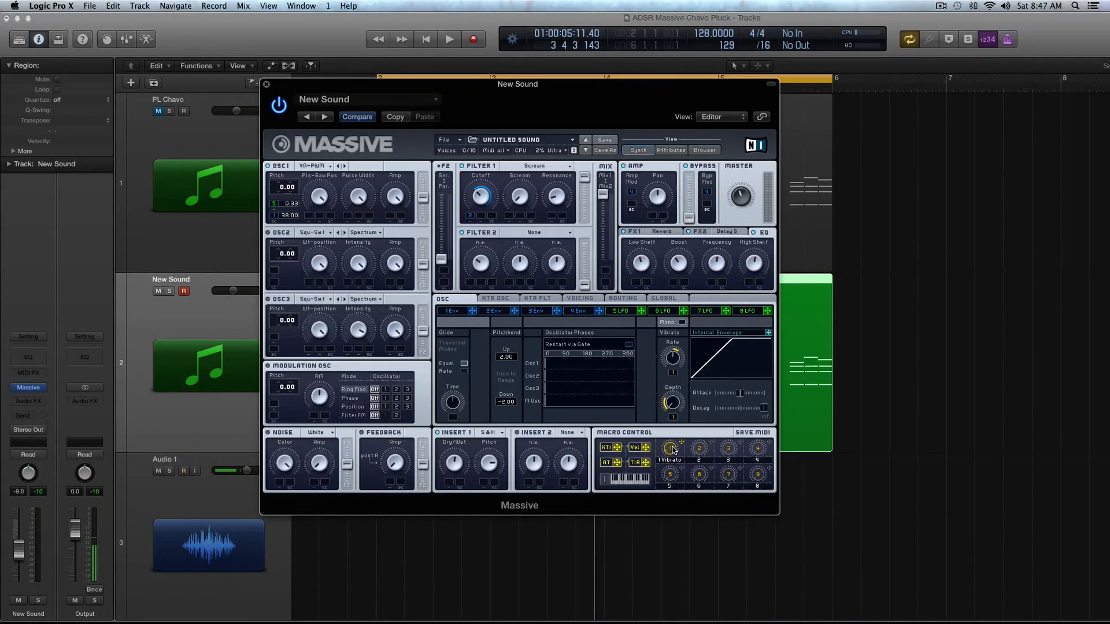
{"action": "key", "text": "space"}
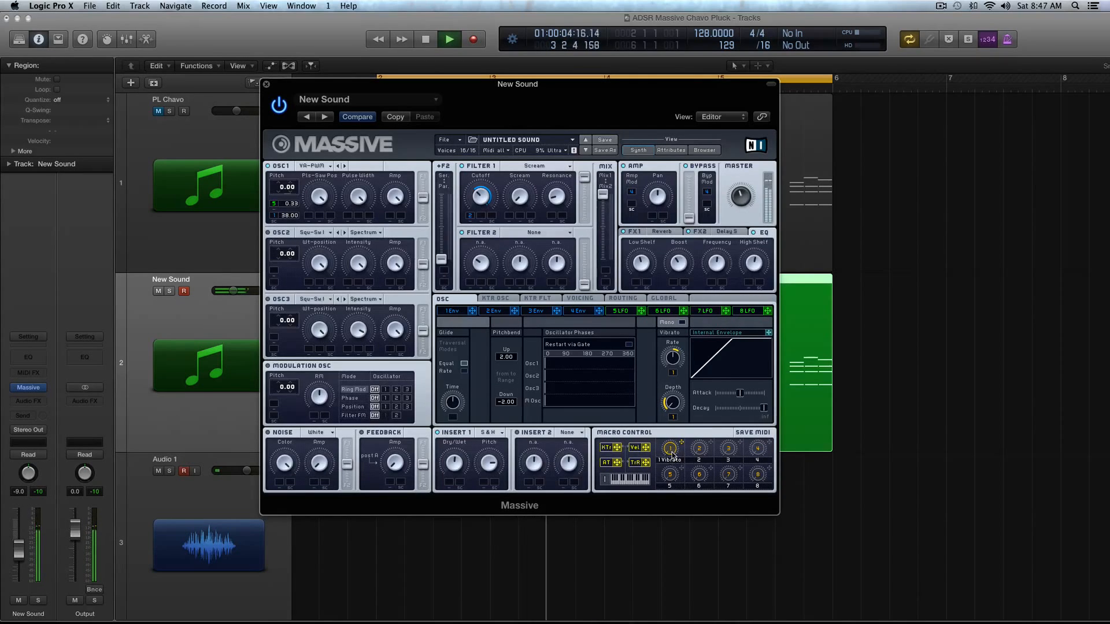
{"action": "key", "text": "space"}
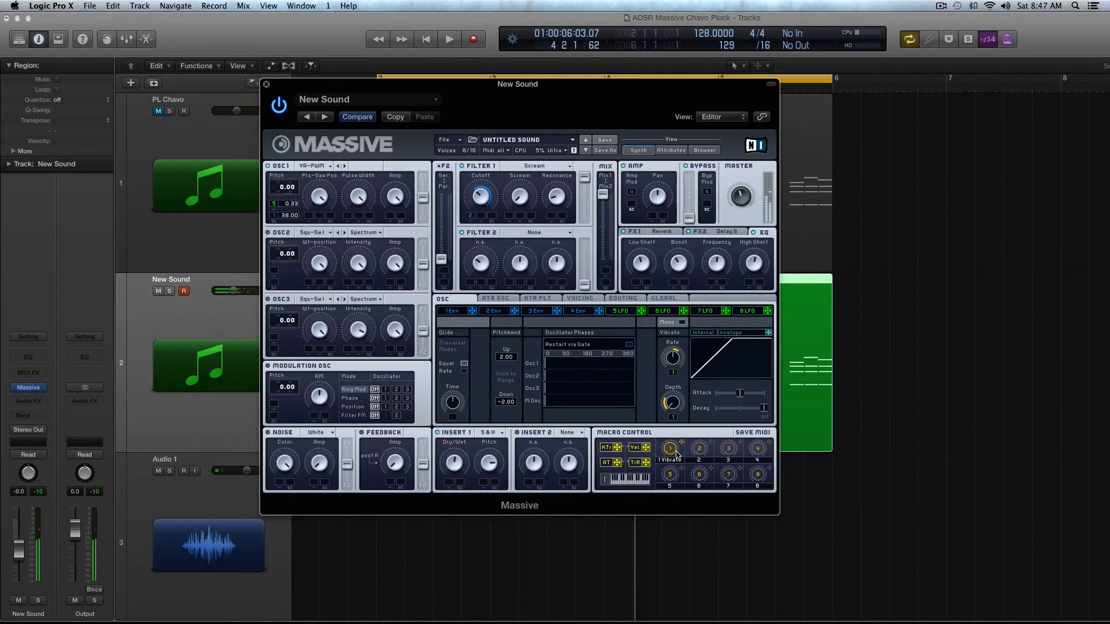
{"action": "key", "text": "space"}
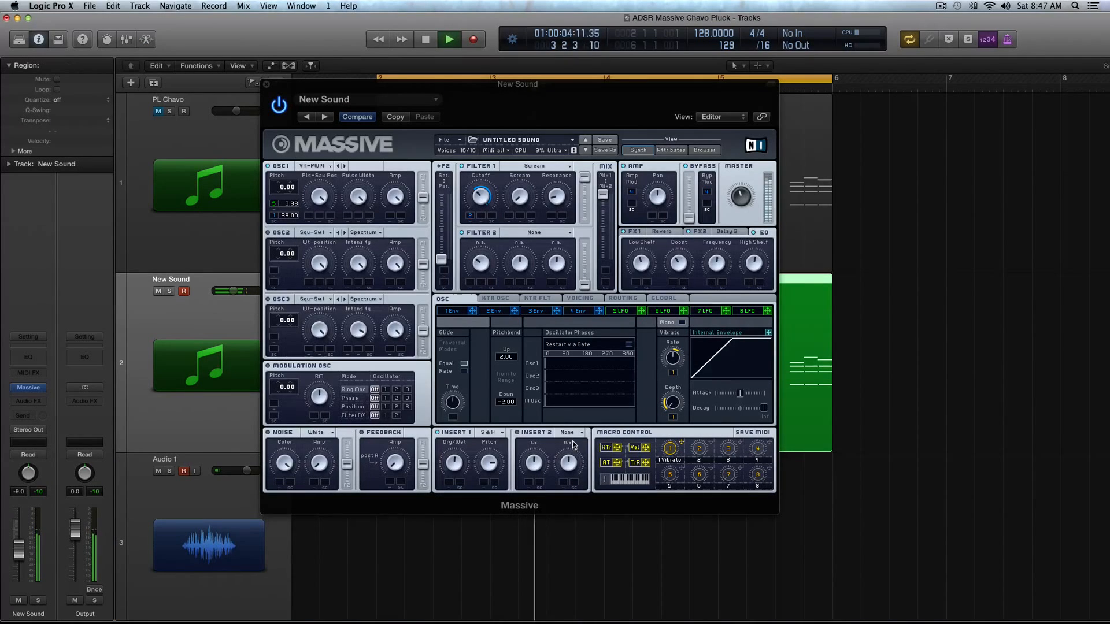
{"action": "left_click", "coordinate": [677, 400]}
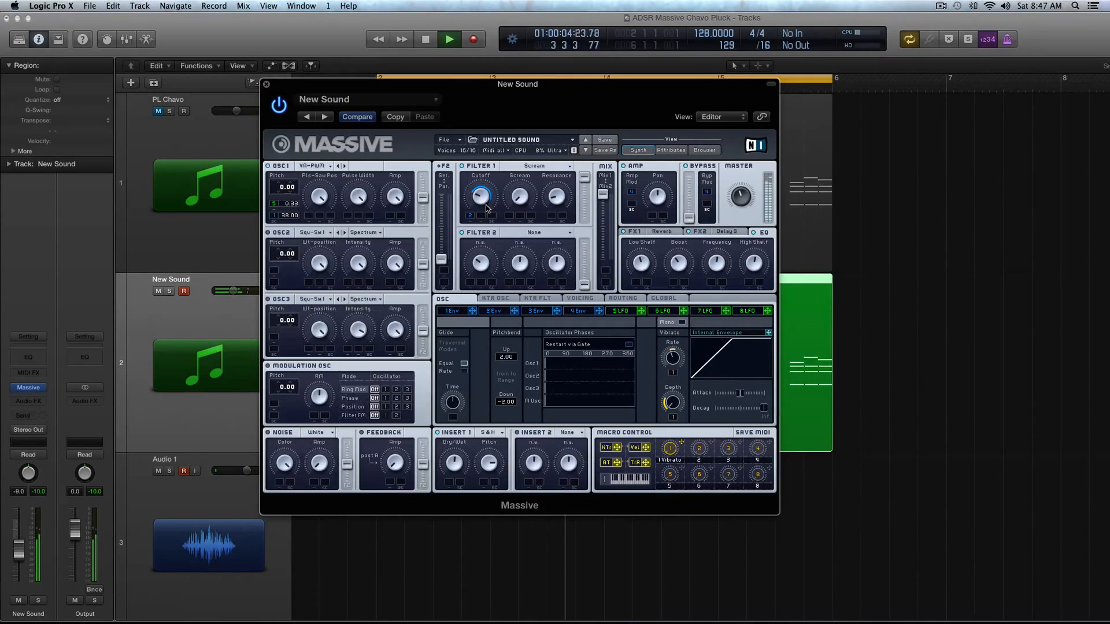
{"action": "key", "text": "space"}
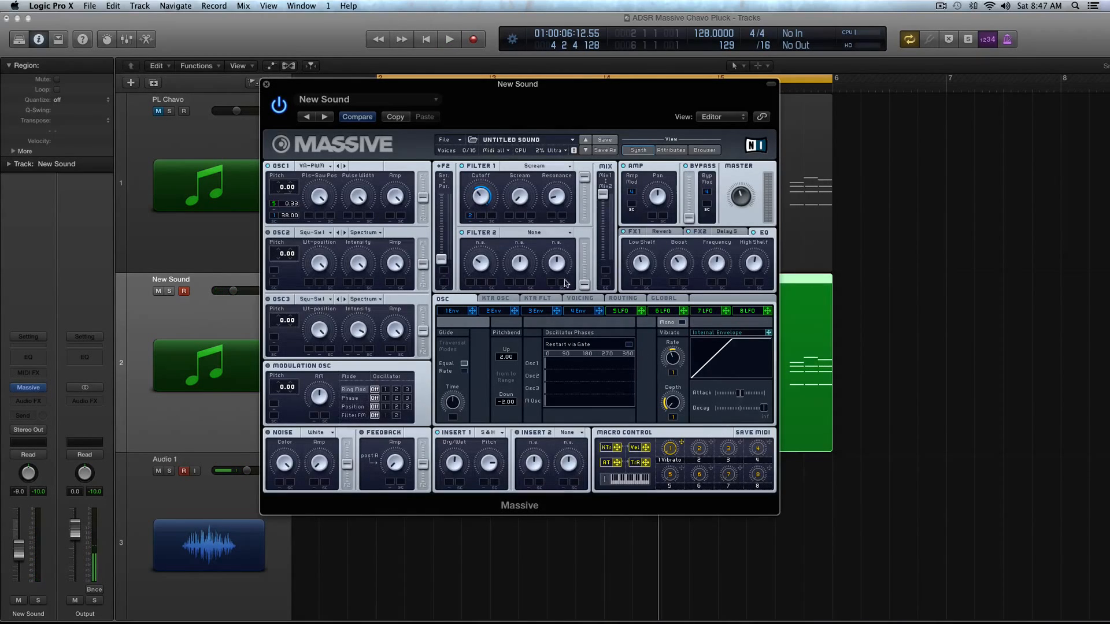
Assign macro 2 to filter 1's cutoff with the label Cut Off, audition it, and close the Massive window.
{"action": "left_click_drag", "start_coordinate": [712, 443], "coordinate": [484, 176]}
{"action": "key", "text": "space"}
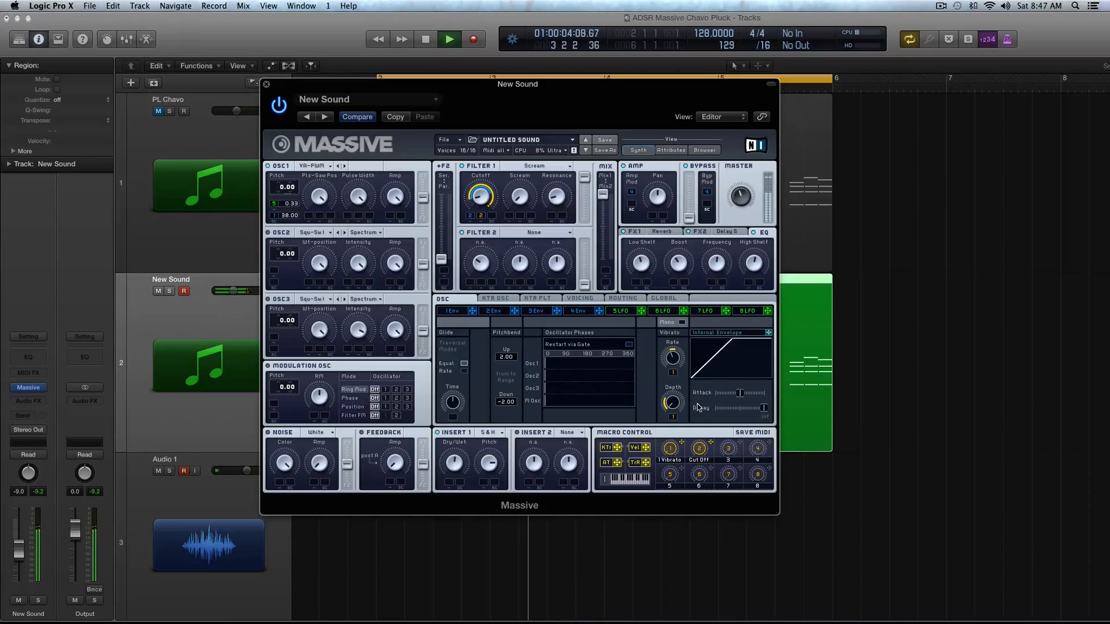
{"action": "key", "text": "space"}
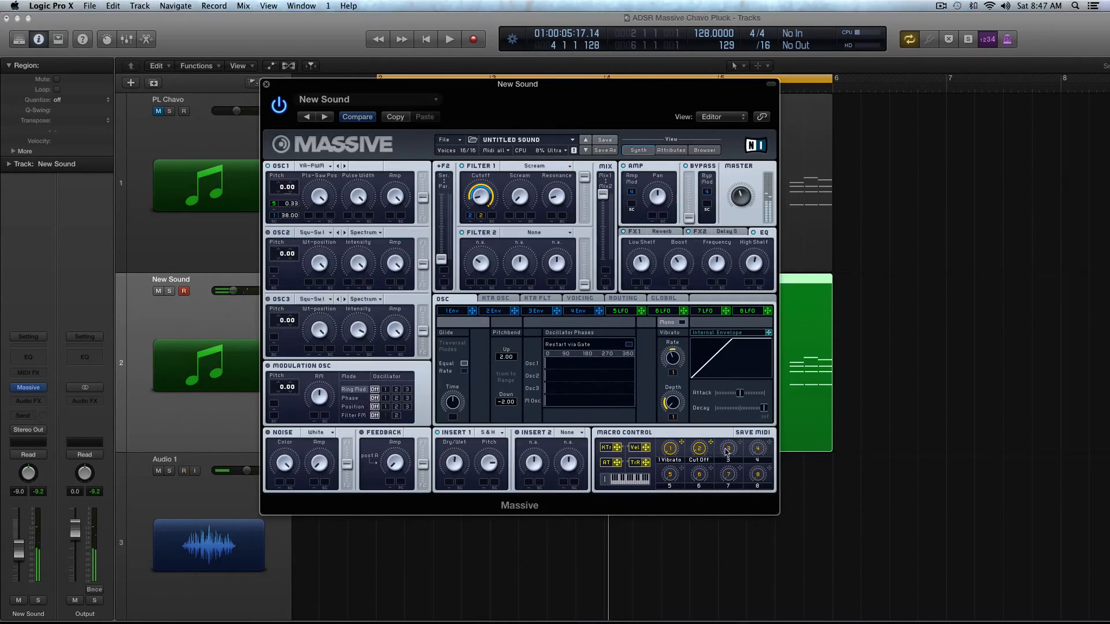
{"action": "left_click", "coordinate": [266, 85]}
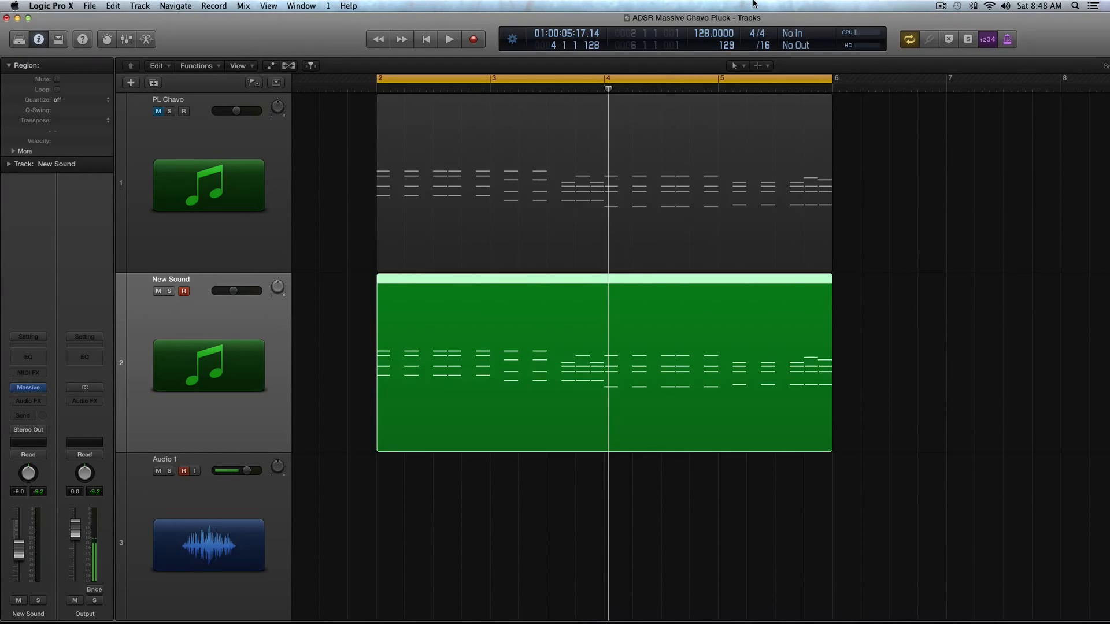
{"action": "left_click", "coordinate": [937, 7]}
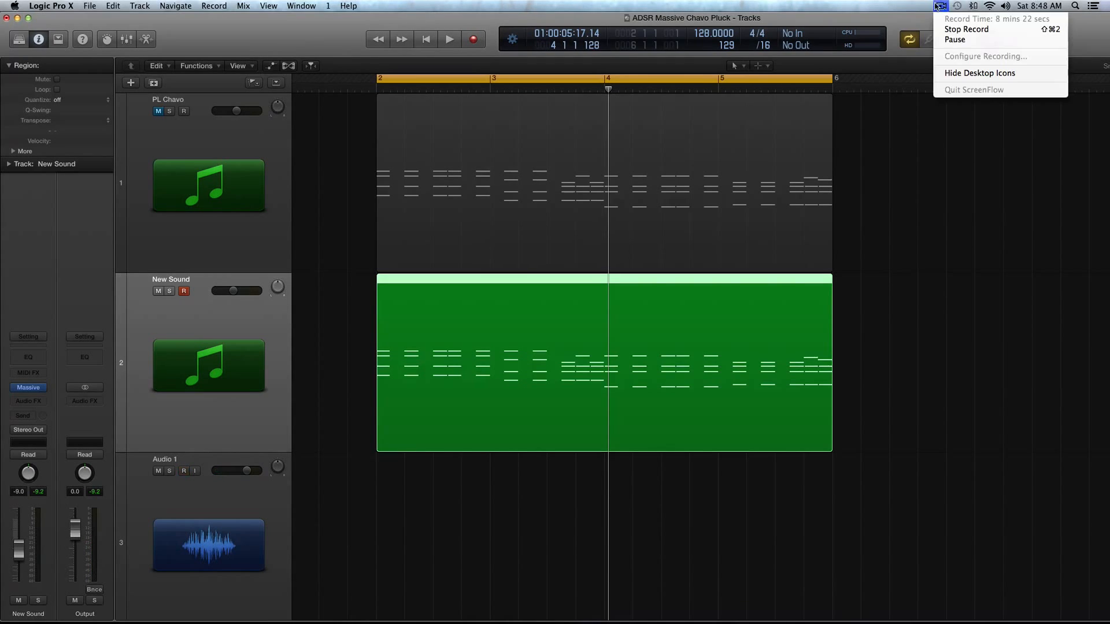